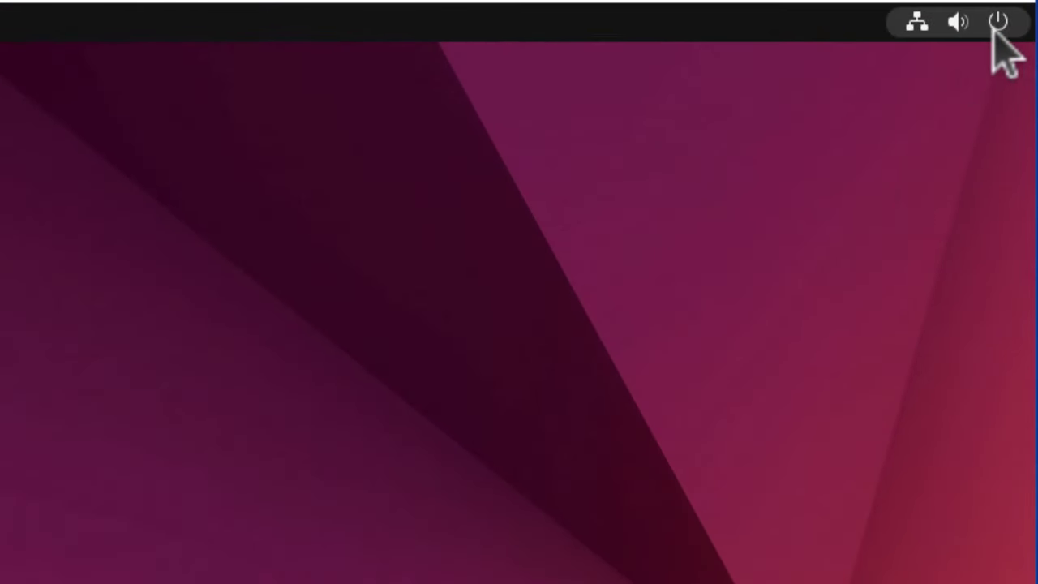
Step: Turn on Sharing in the Ubuntu system settings and enable Remote Desktop for this computer
left_click(999, 24)
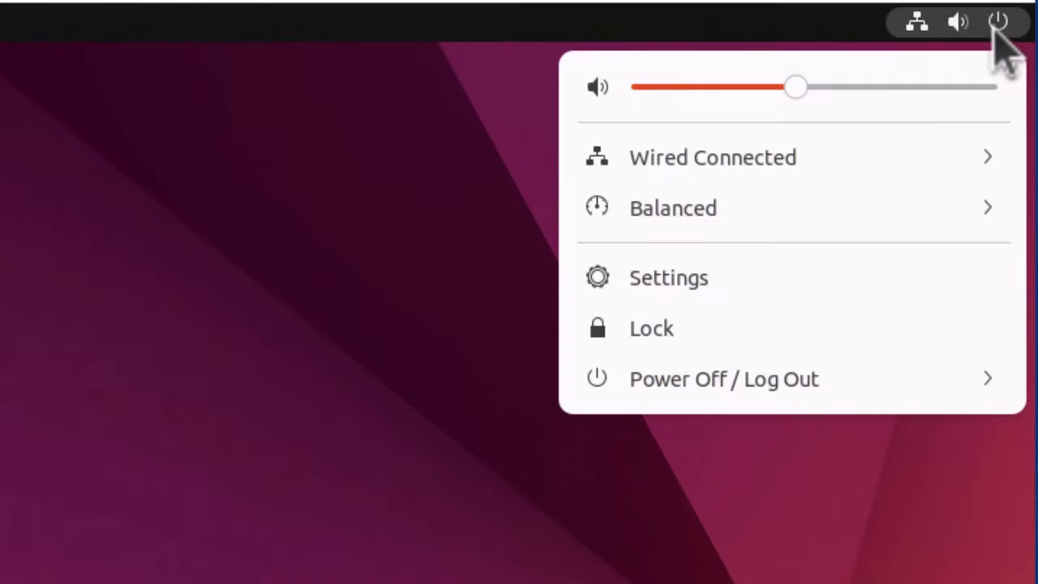
left_click(653, 278)
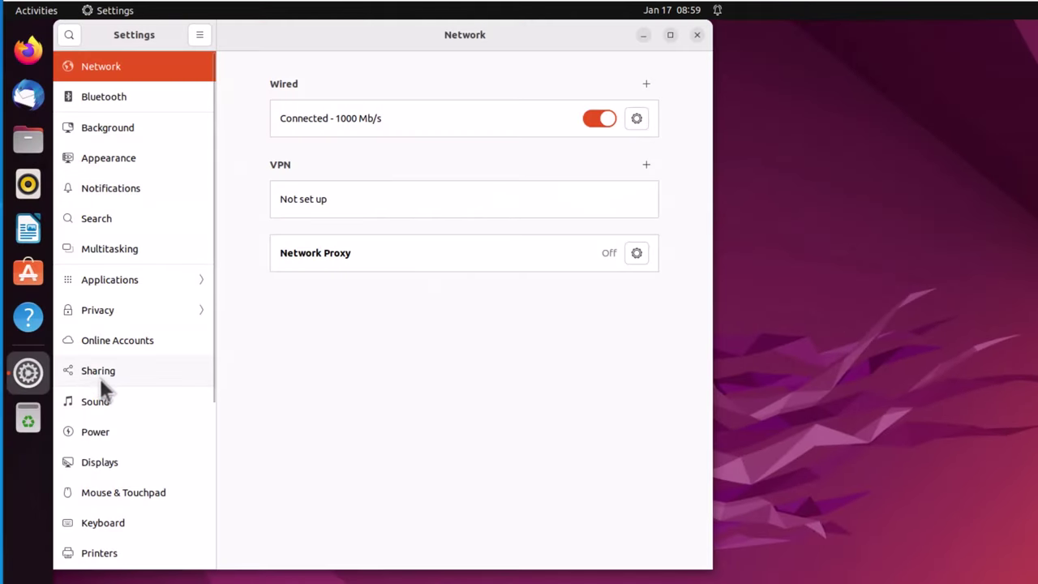
left_click(100, 371)
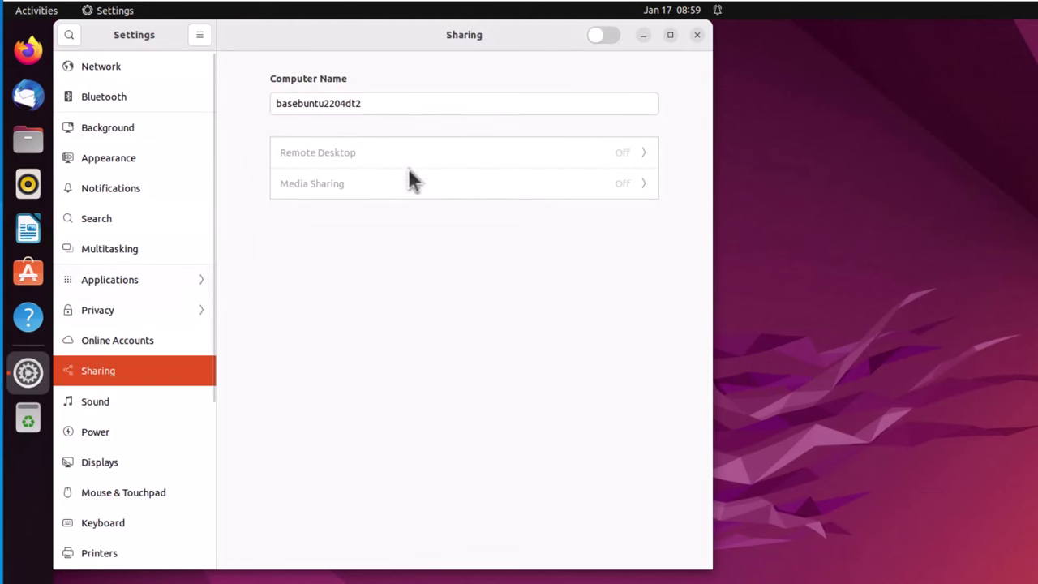
left_click(607, 35)
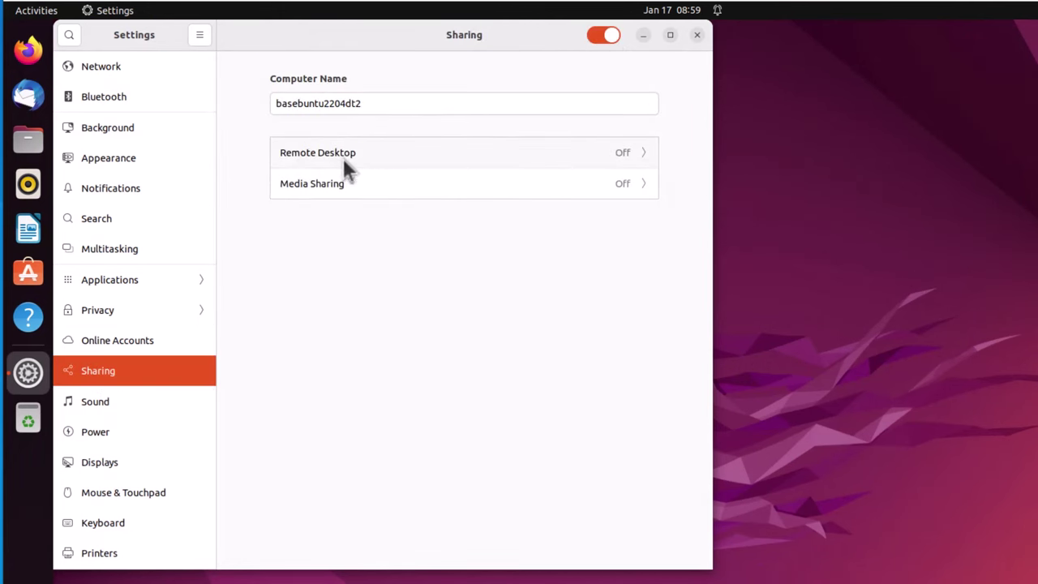
left_click(631, 160)
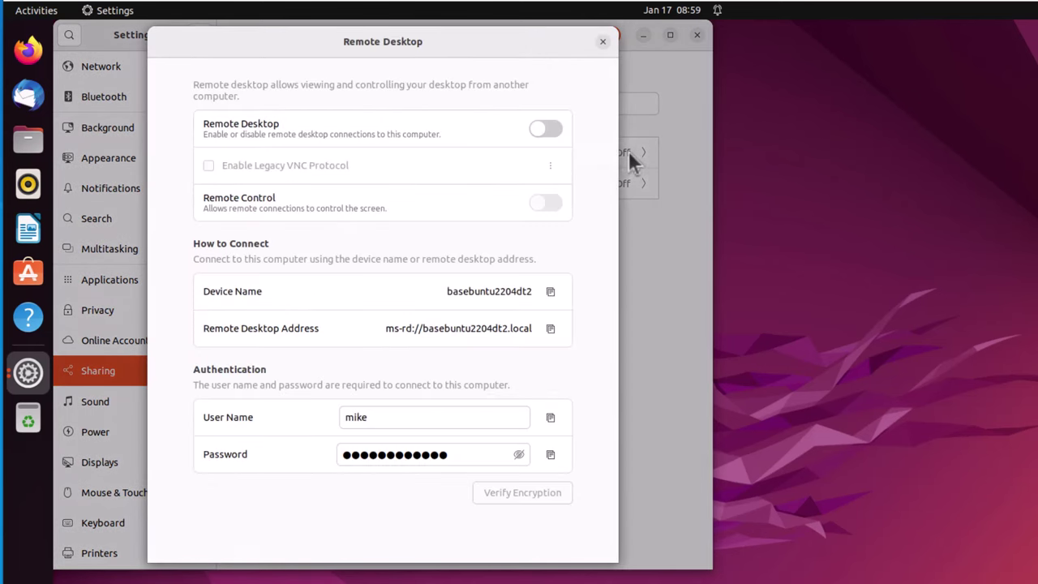
left_click(556, 130)
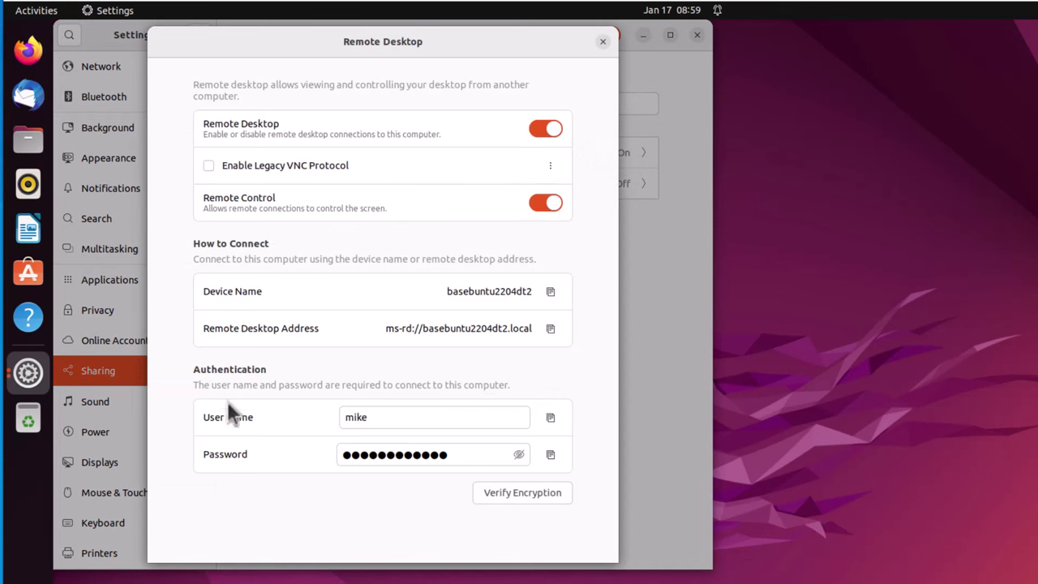
Step: Replace the generated Remote Desktop authentication password with the account's own password, hide it, and close the settings
left_click(519, 455)
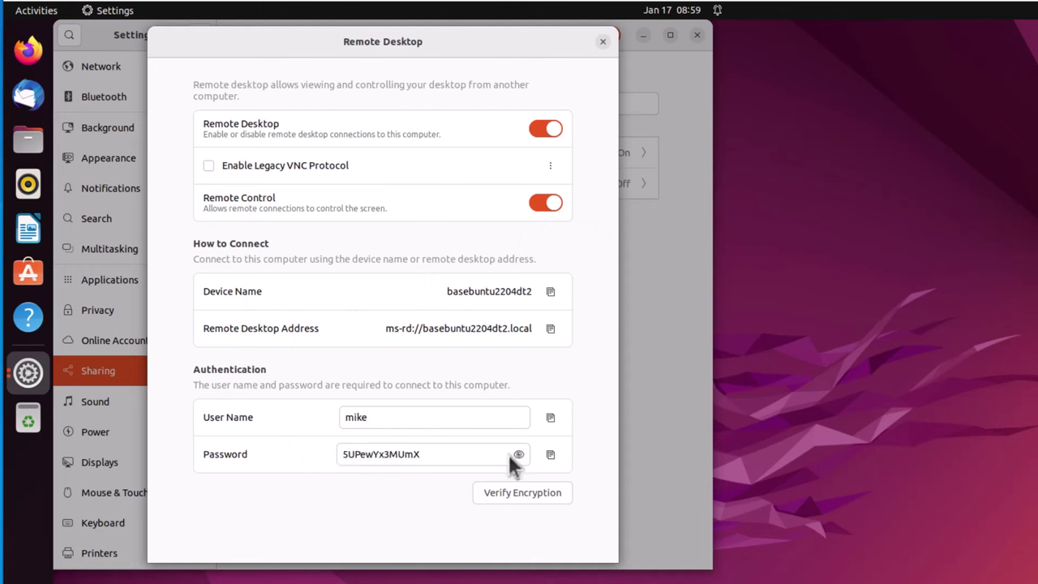
left_click(425, 454)
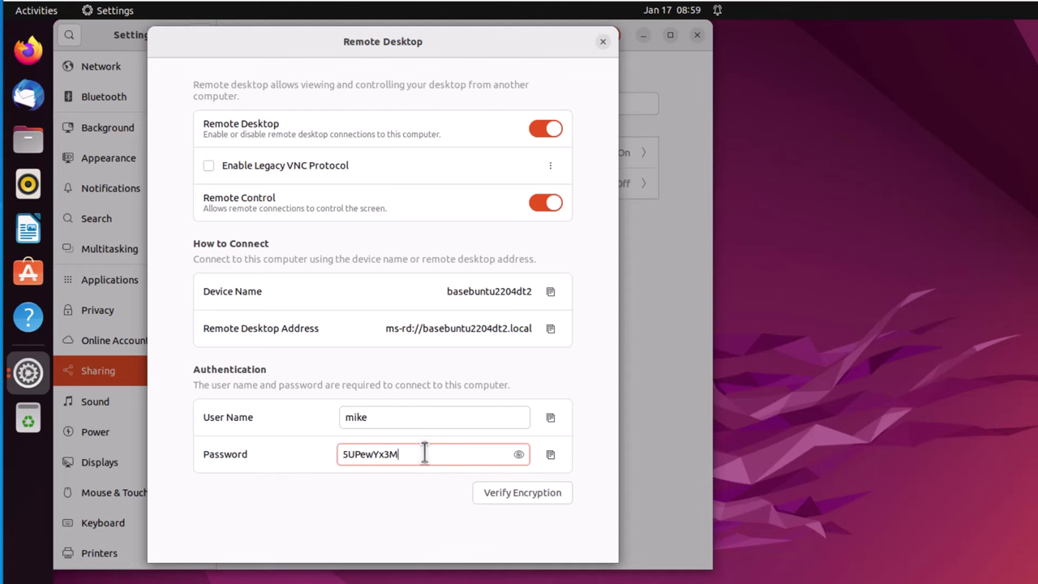
key("BackSpace")
left_click(519, 454)
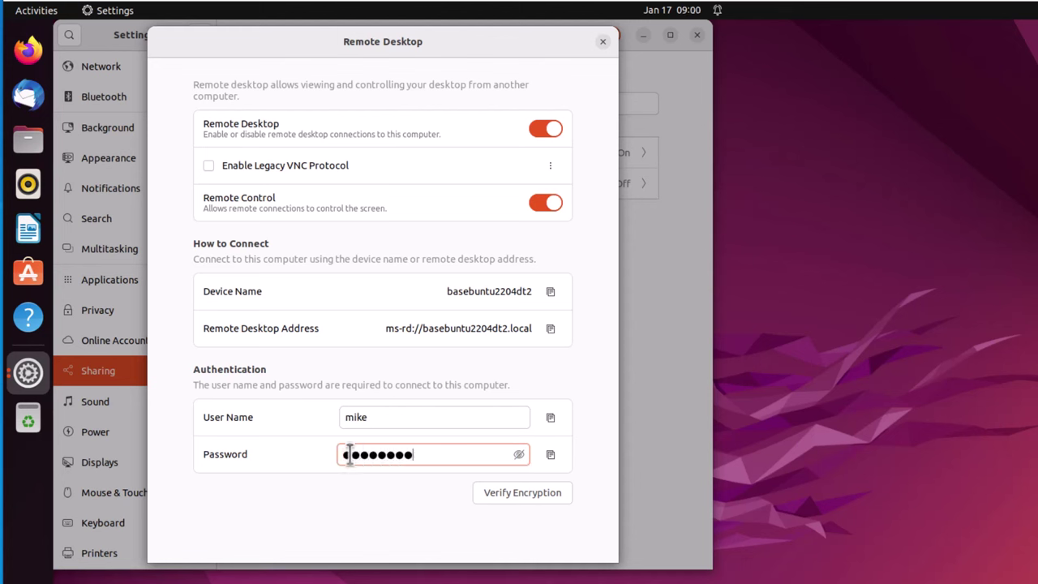
left_click(603, 41)
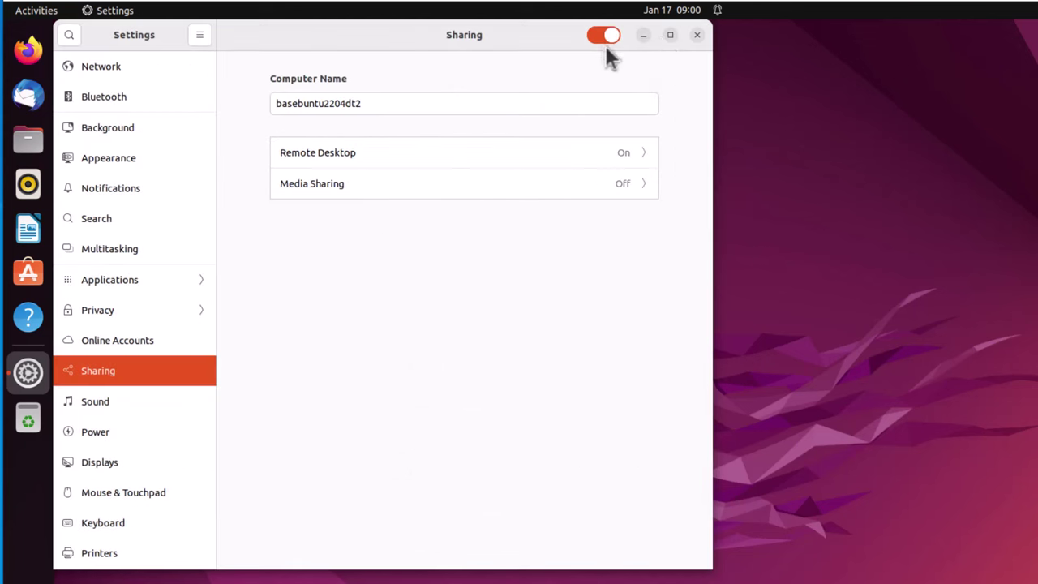
left_click(698, 36)
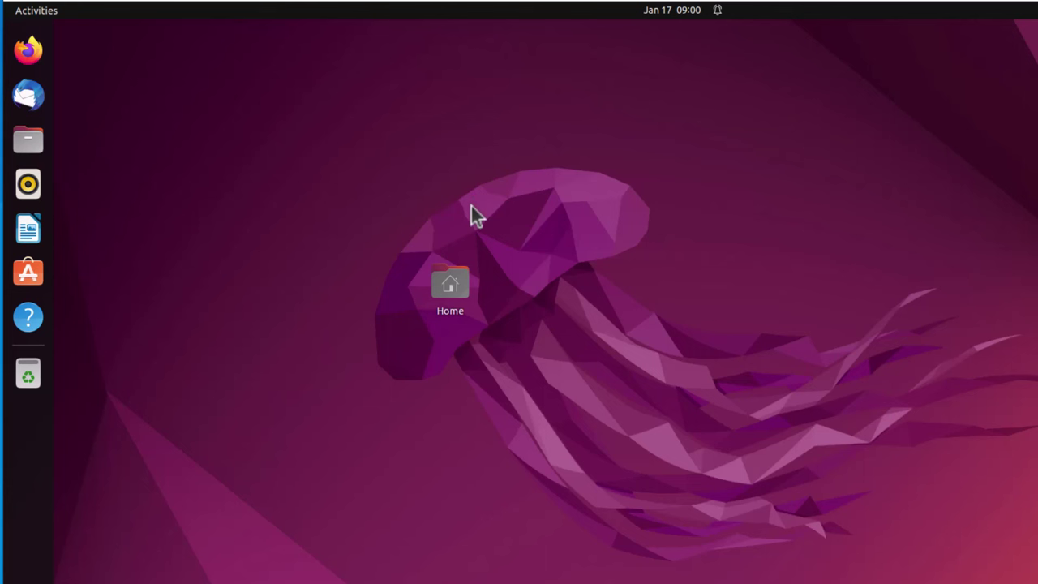
Step: Restart the remote desktop service from a terminal with "systemctl --user restart gnome-remote-desktop.service"
key("ctrl+alt+t")
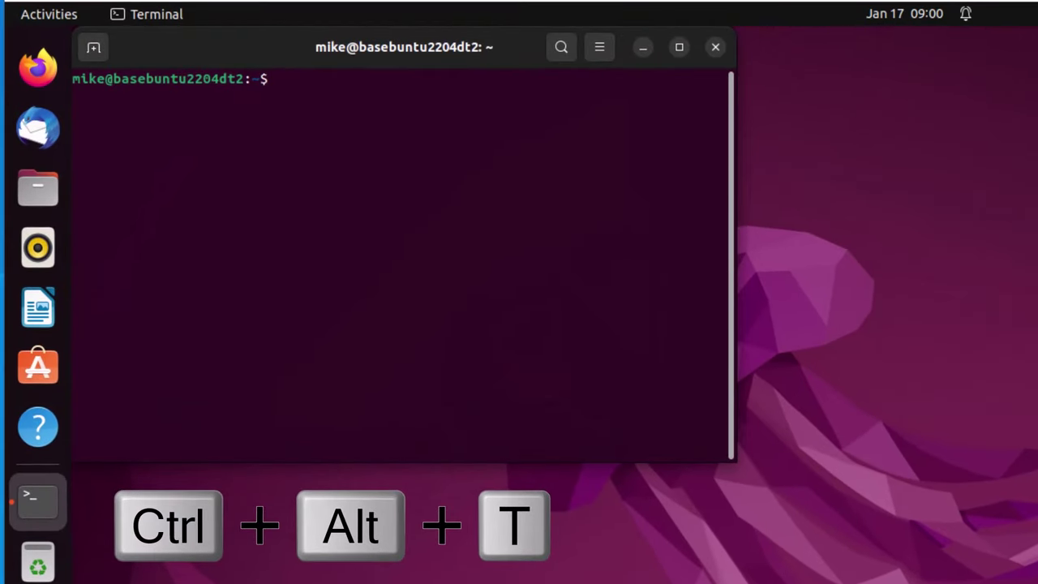
right_click(283, 79)
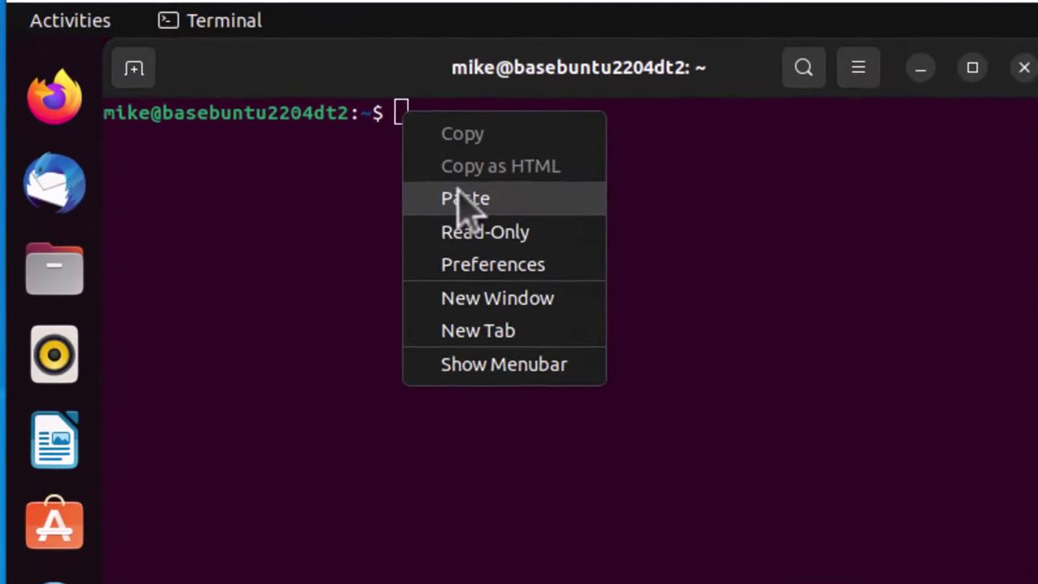
left_click(315, 138)
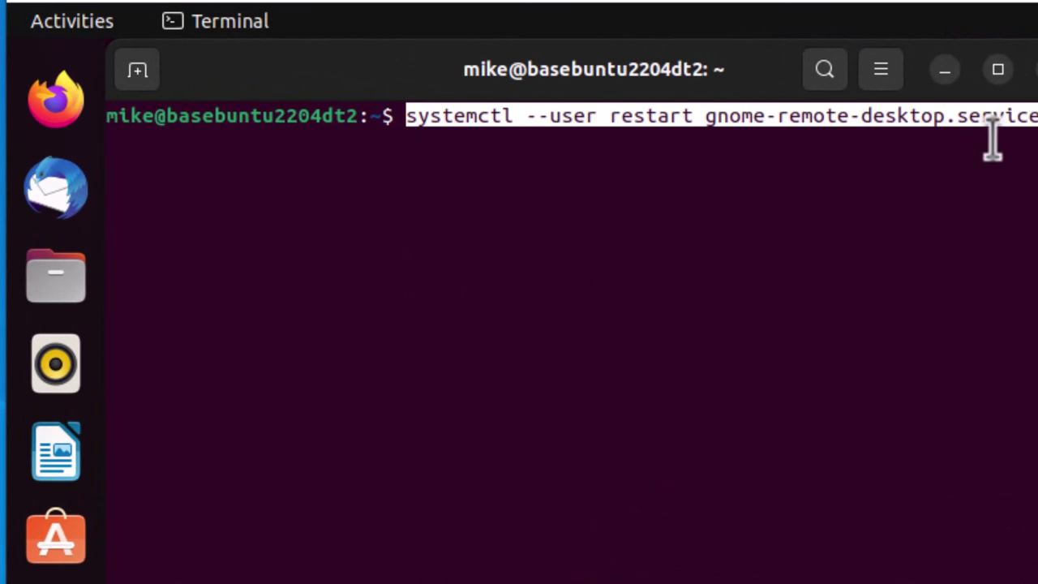
key("Return")
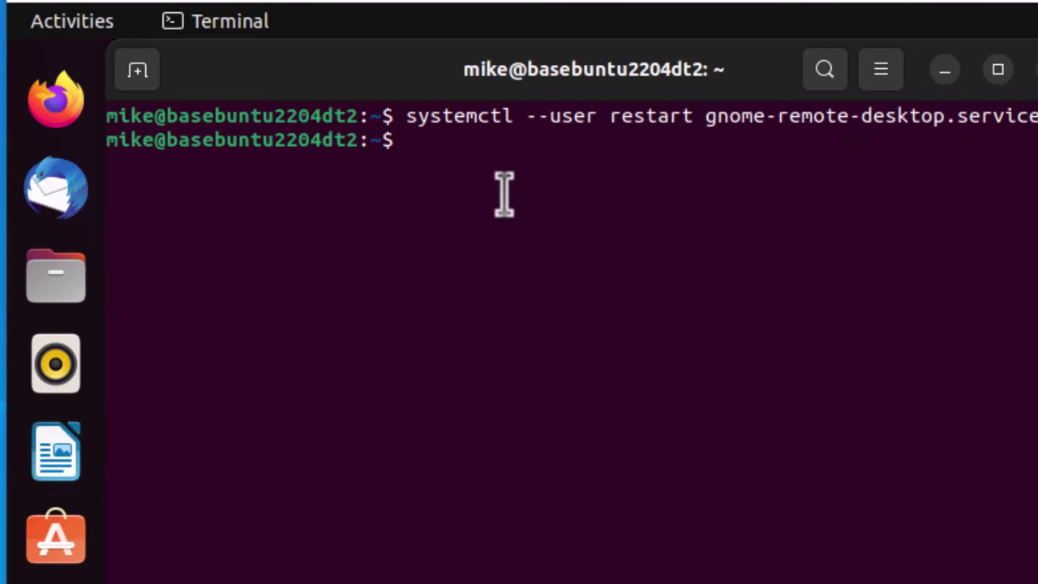
Step: Check the remote desktop service with "systemctl --user status gnome-remote-desktop.service" and return to the prompt
key("Up")
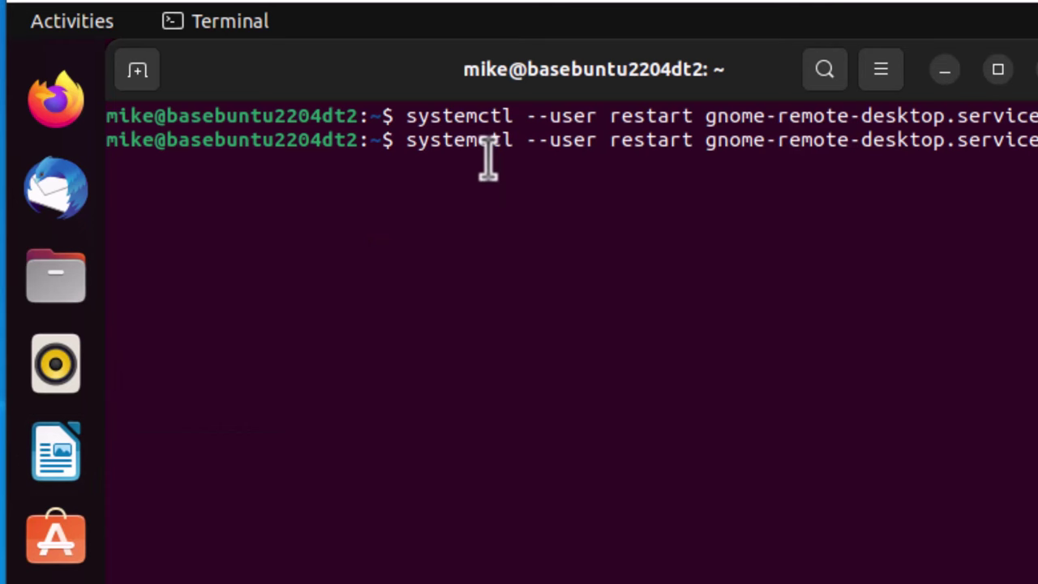
key("Left")
key("Left")
key("Left")
key("Left")
key("Left")
key("Left")
key("Left")
key("Left")
key("Left")
key("Left")
key("Left")
key("Left")
key("Left")
key("Left")
key("Left")
key("Left")
key("Left")
key("Left")
key("Left")
key("Left")
key("Left")
key("Left")
key("Left")
key("Left")
key("Left")
key("Left")
key("Left")
key("Left")
key("Left")
key("BackSpace")
key("BackSpace")
key("BackSpace")
key("BackSpace")
key("BackSpace")
key("BackSpace")
key("BackSpace")
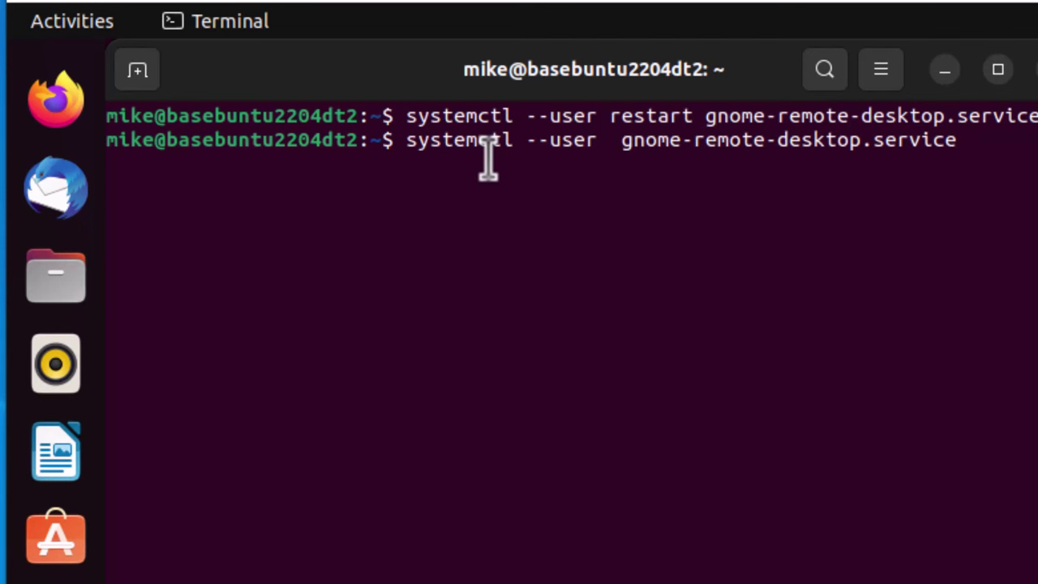
type("status")
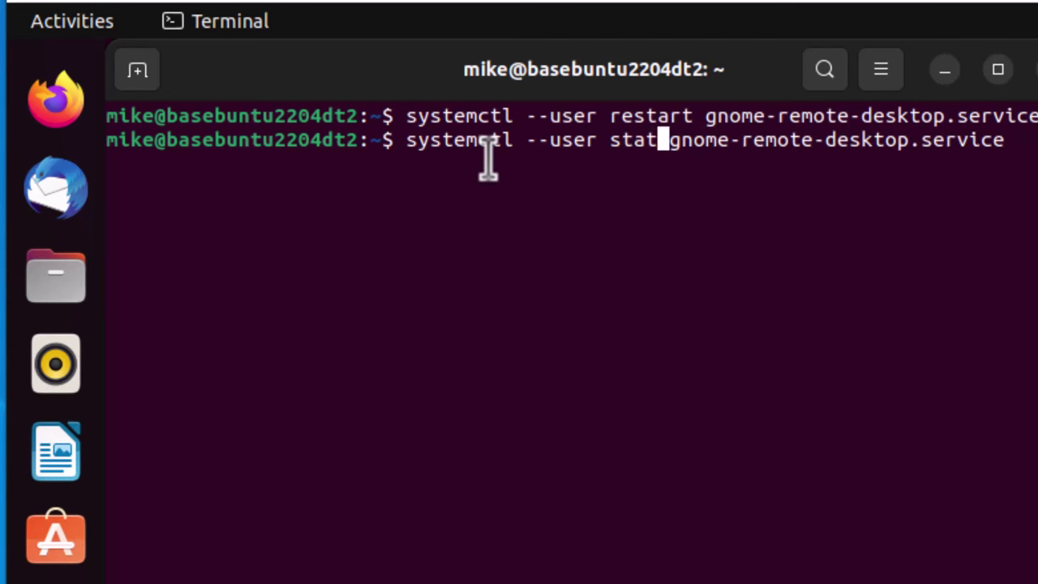
key("Return")
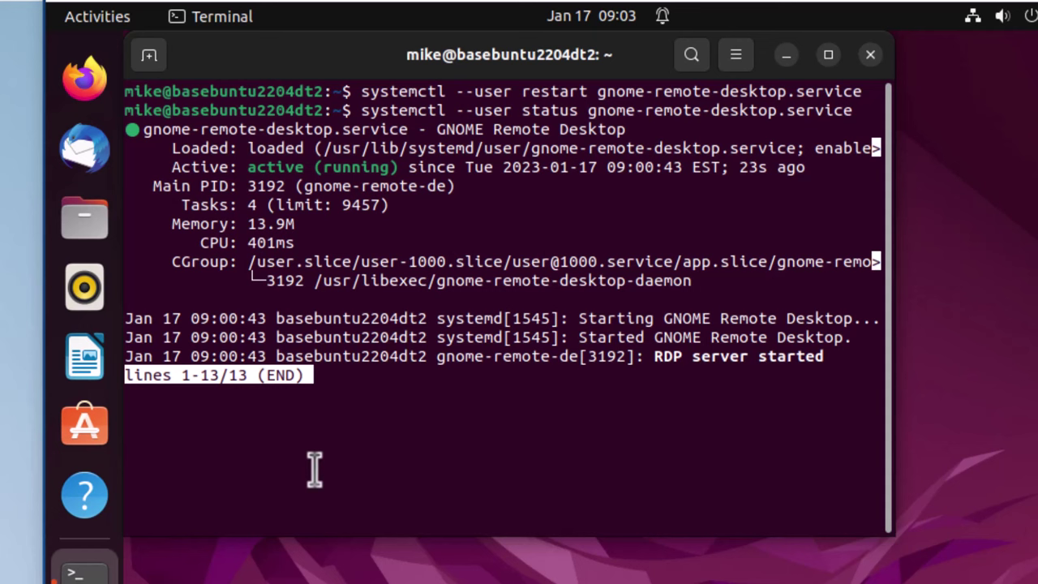
key("q")
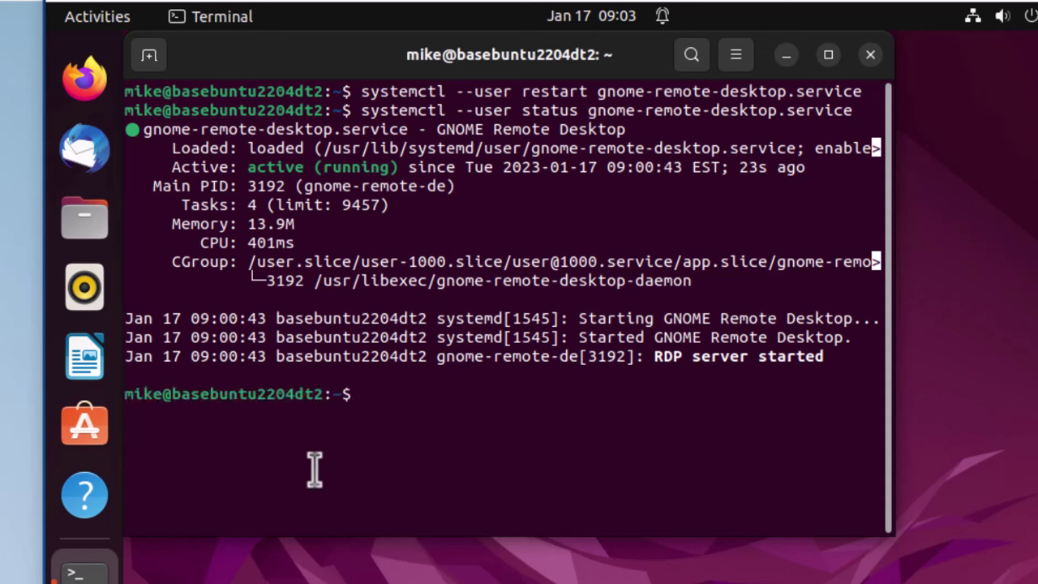
Step: List the Ubuntu machine's network addresses with "ip addr"
type("ip addr")
key("Return")
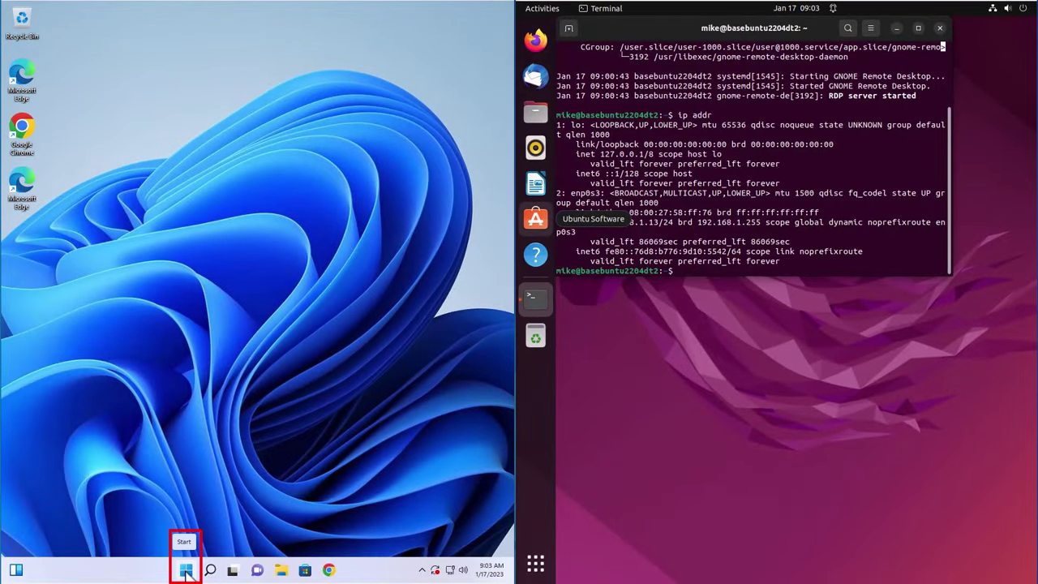
Step: Switch to the Windows computer, open Remote Desktop Connection and specify 192.168.1.13 as the computer
left_click(186, 572)
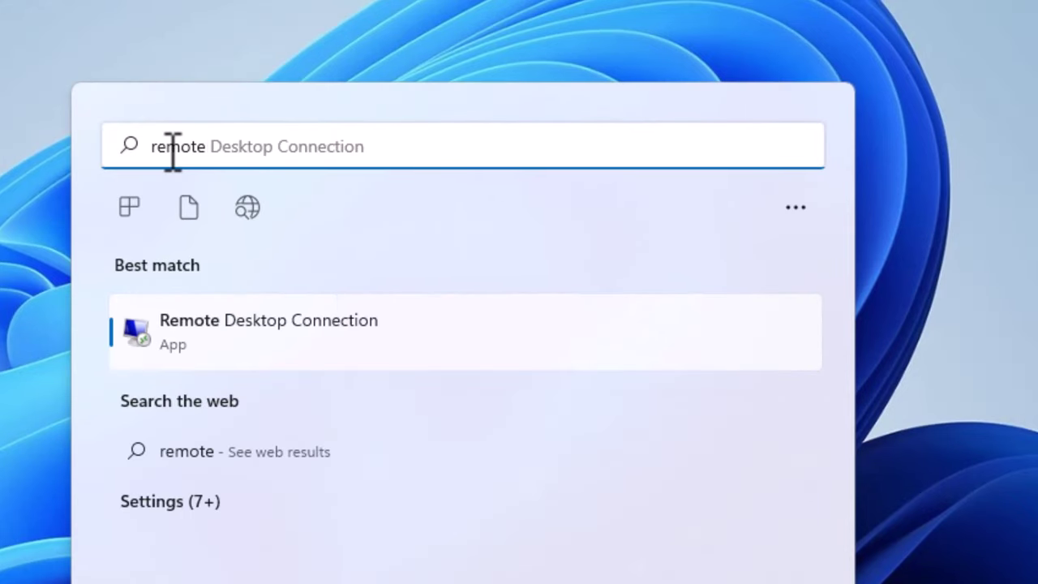
left_click(204, 322)
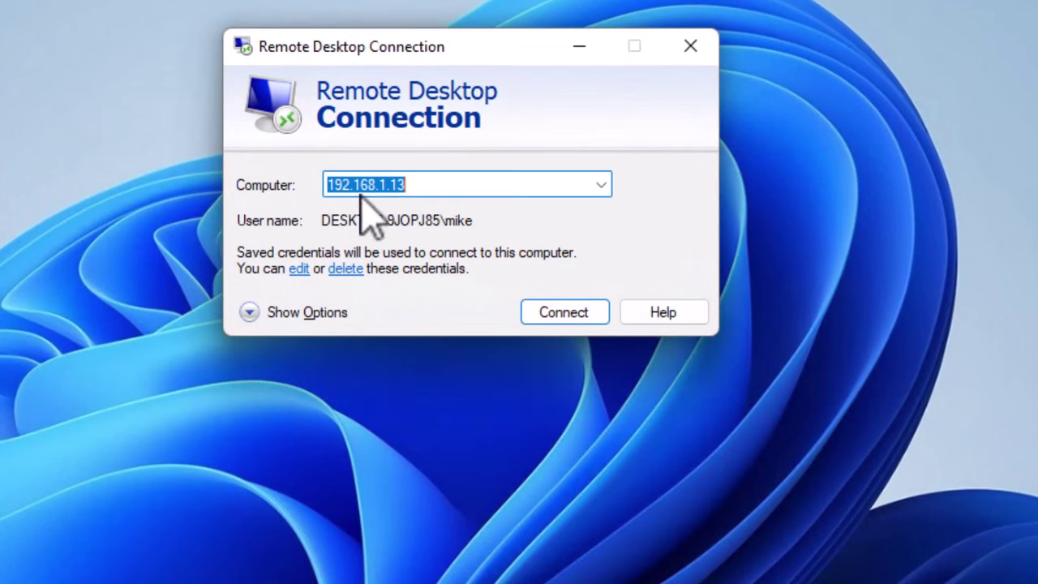
left_click(420, 185)
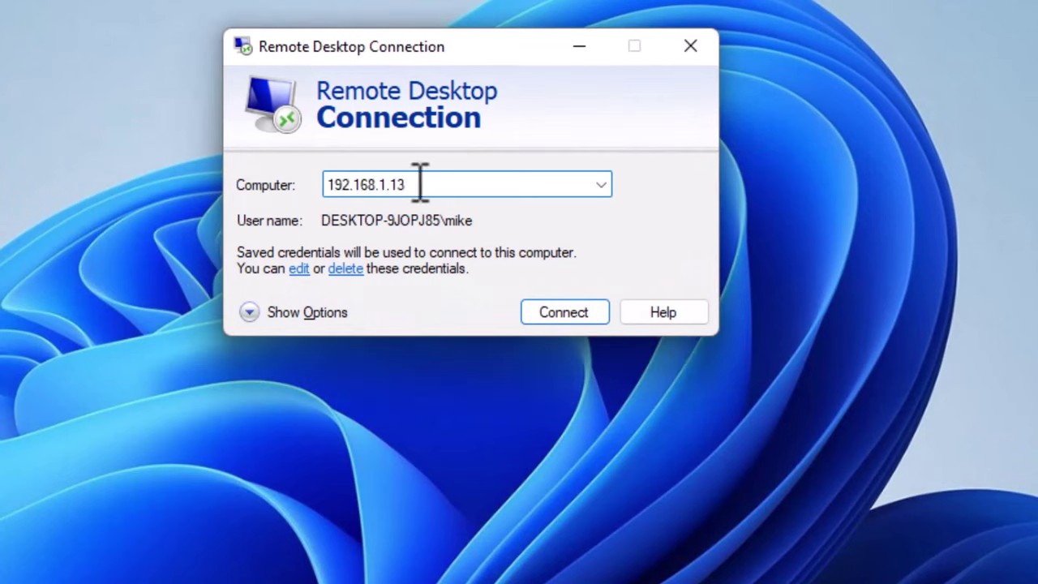
key("BackSpace")
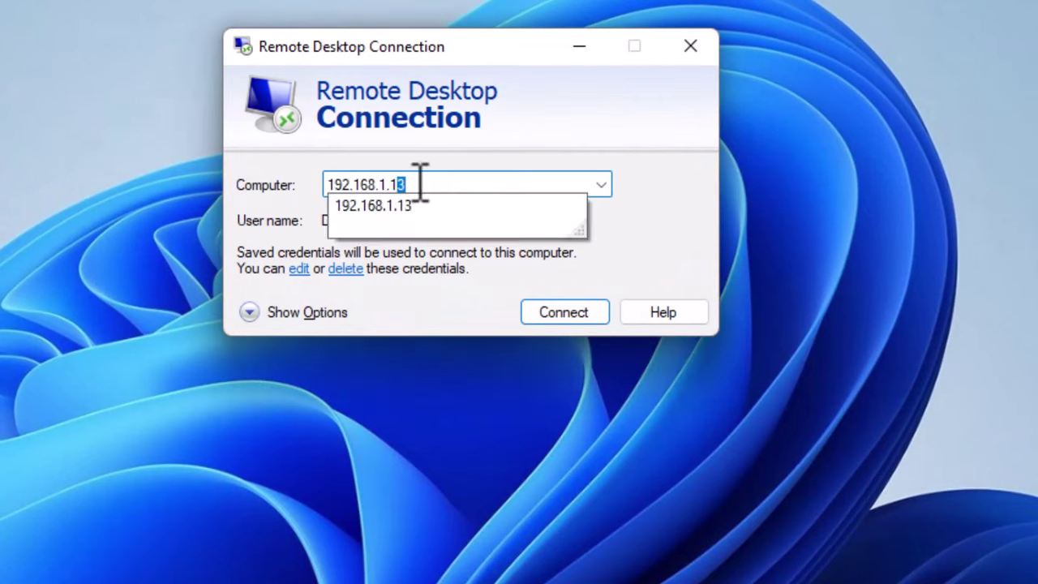
left_click(478, 185)
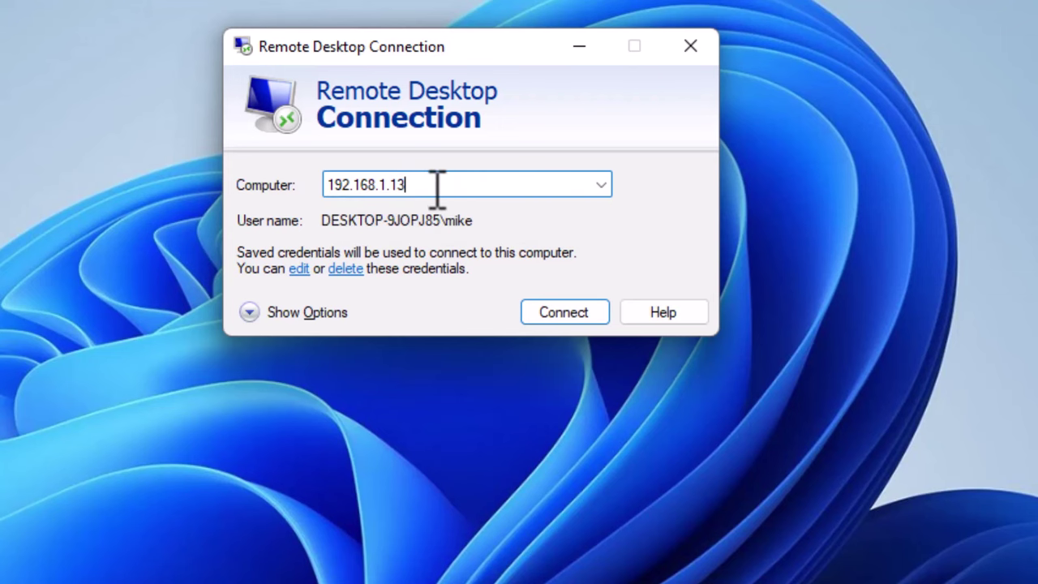
Step: Try to connect to 192.168.1.13, trusting the remote connection and accepting its unverified certificate
left_click(574, 308)
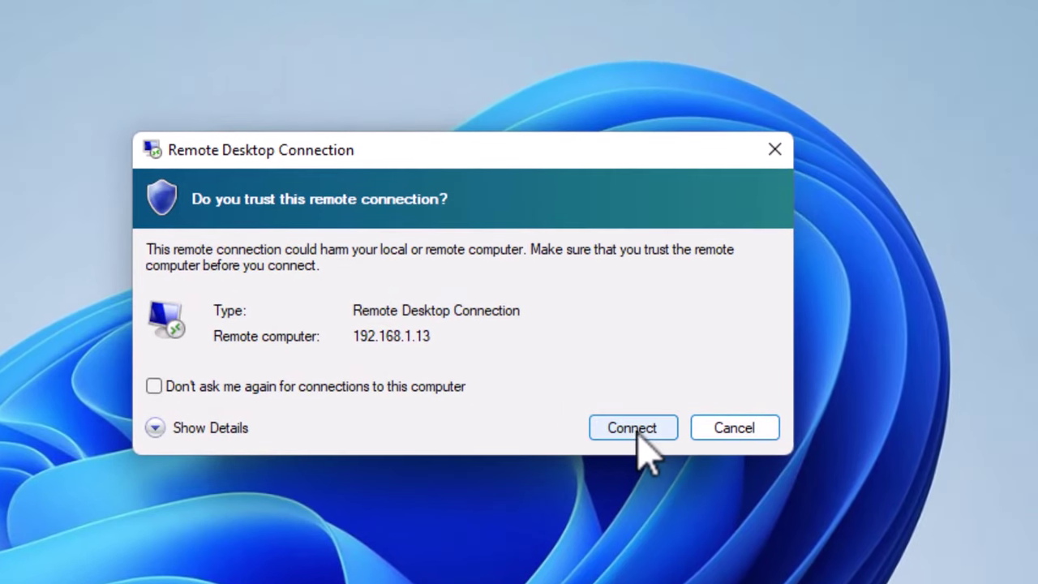
left_click(640, 338)
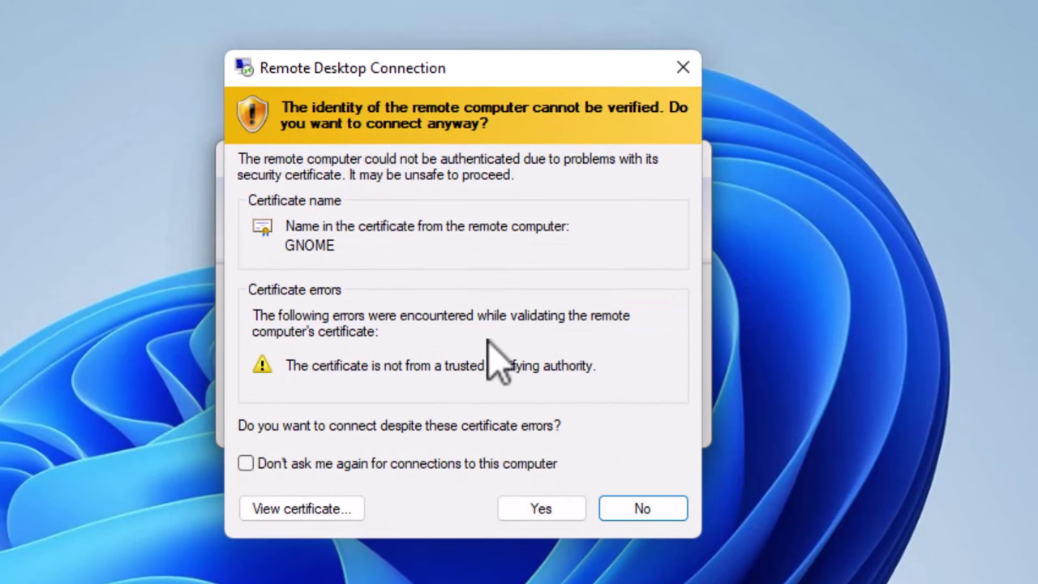
left_click(543, 509)
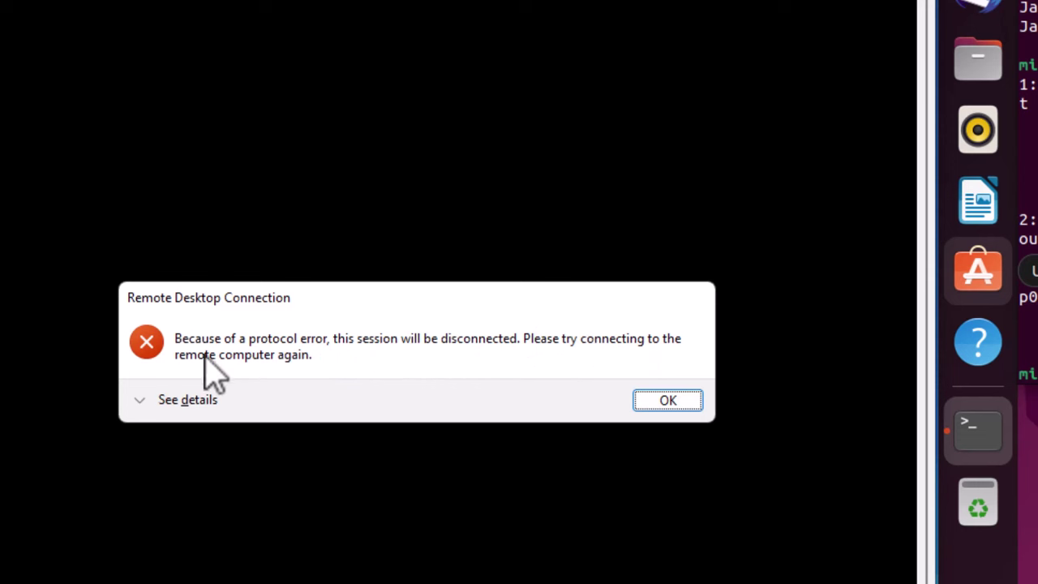
left_click(670, 402)
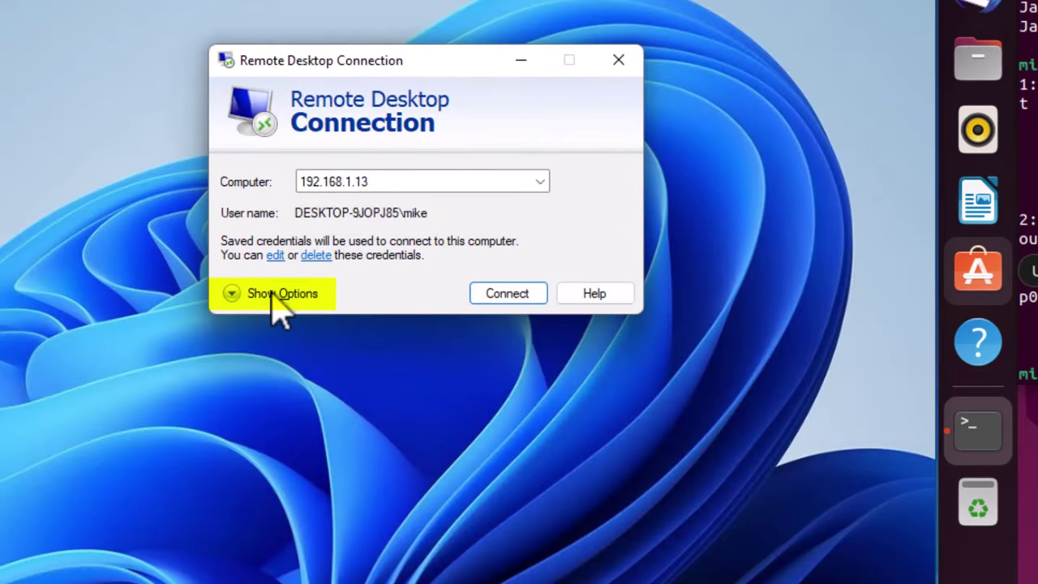
Step: Set the remote session's color depth to Highest Quality (32 bit) in the connection's display options
left_click(273, 295)
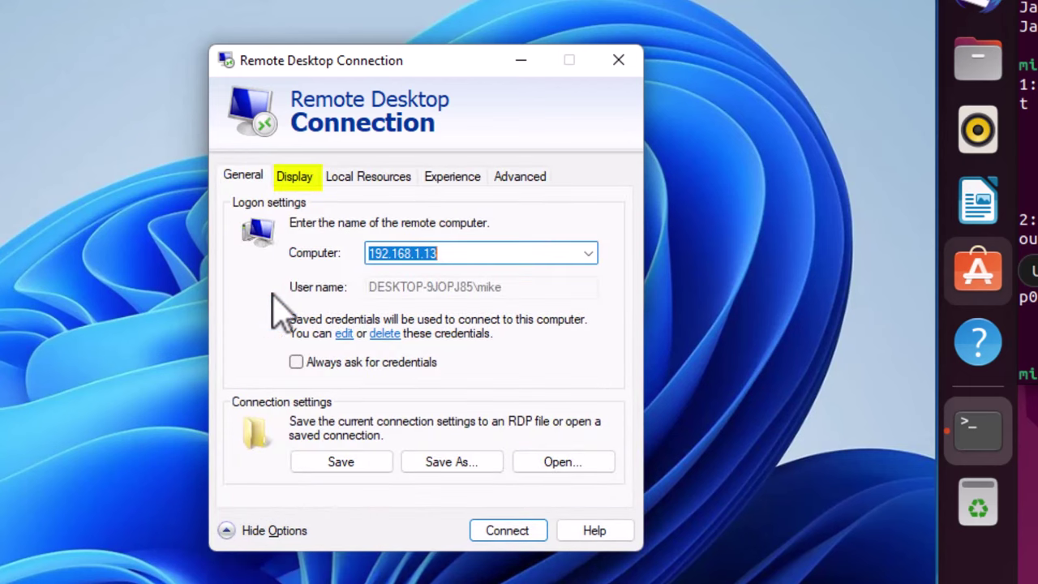
left_click(296, 180)
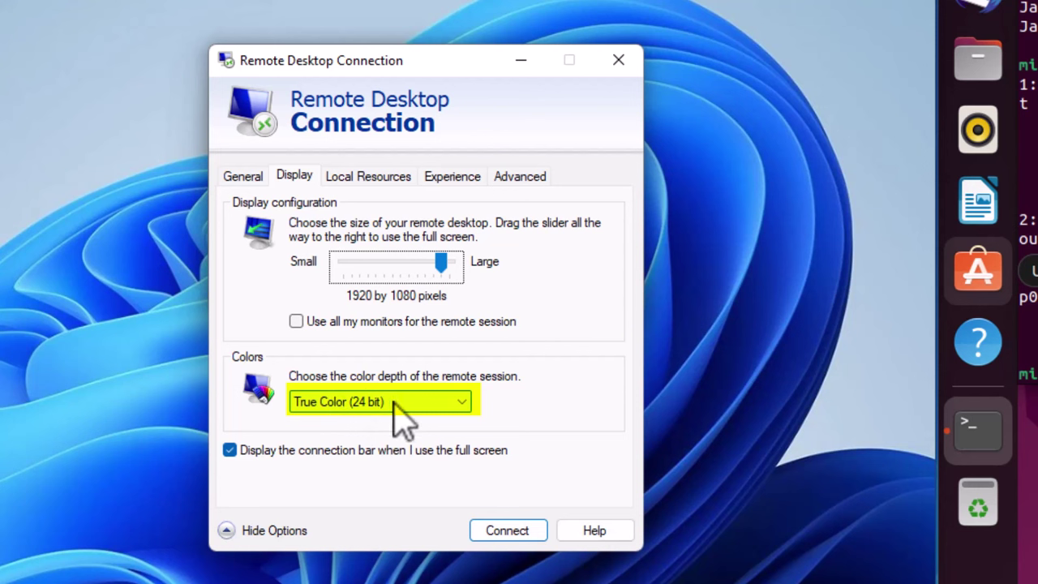
left_click(463, 403)
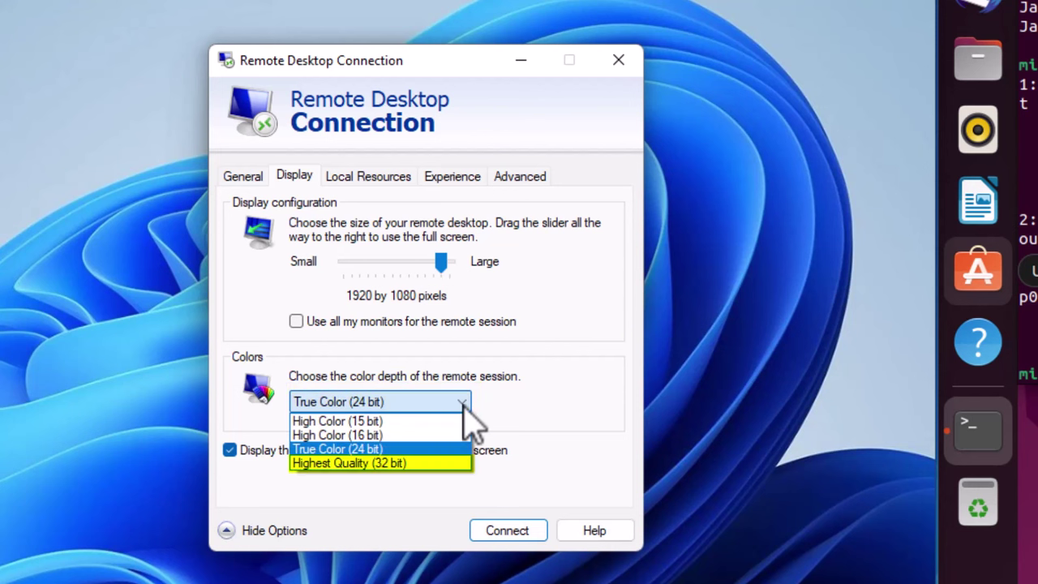
left_click(386, 462)
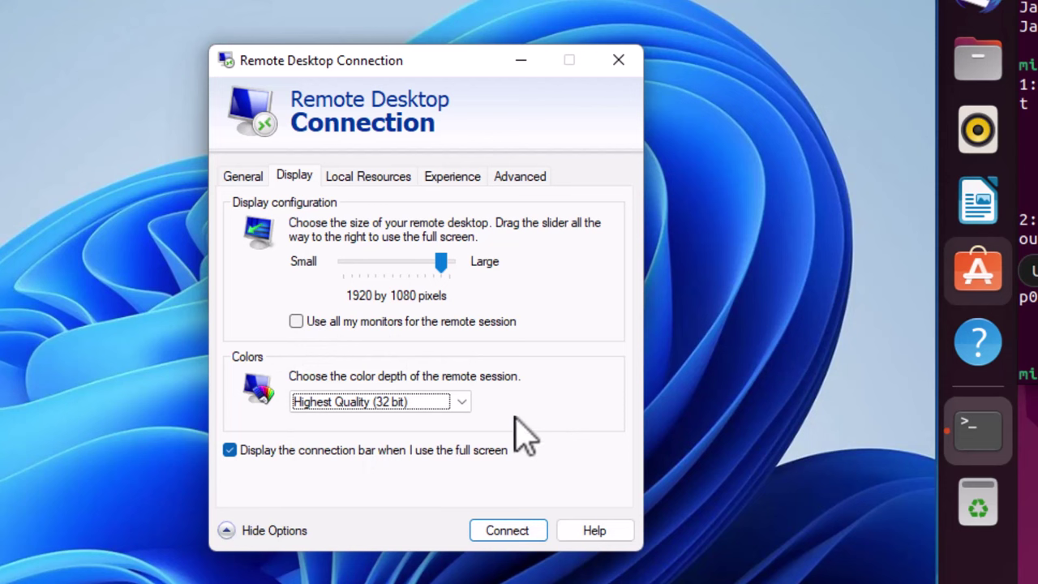
Step: Connect to the Ubuntu machine with the new display settings, trusting the remote connection and accepting its unverified certificate
left_click(507, 532)
left_click(587, 417)
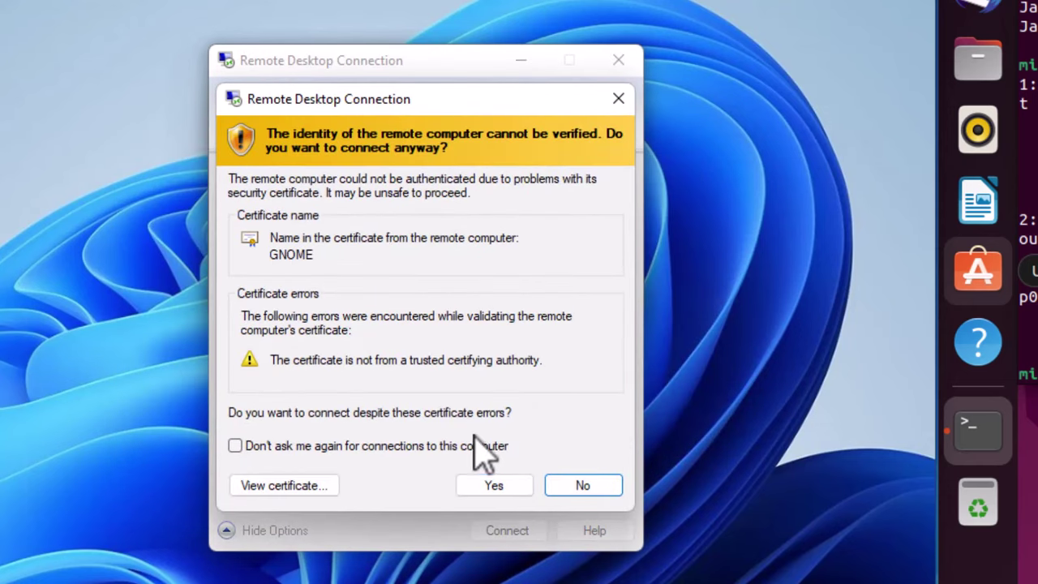
left_click(495, 488)
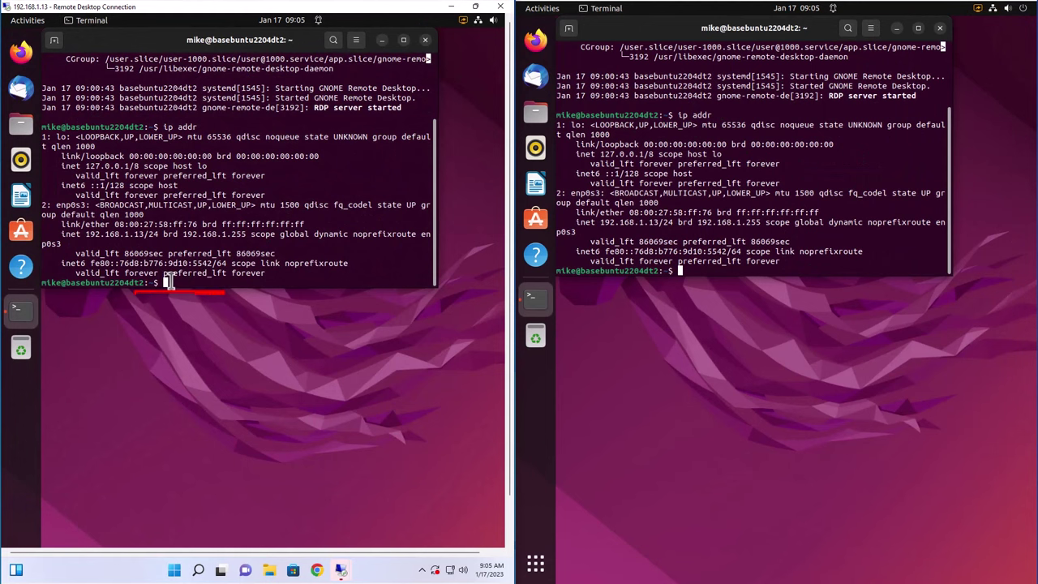
Step: Exit the terminal in the remote session and launch Firefox there
type("t")
key("Return")
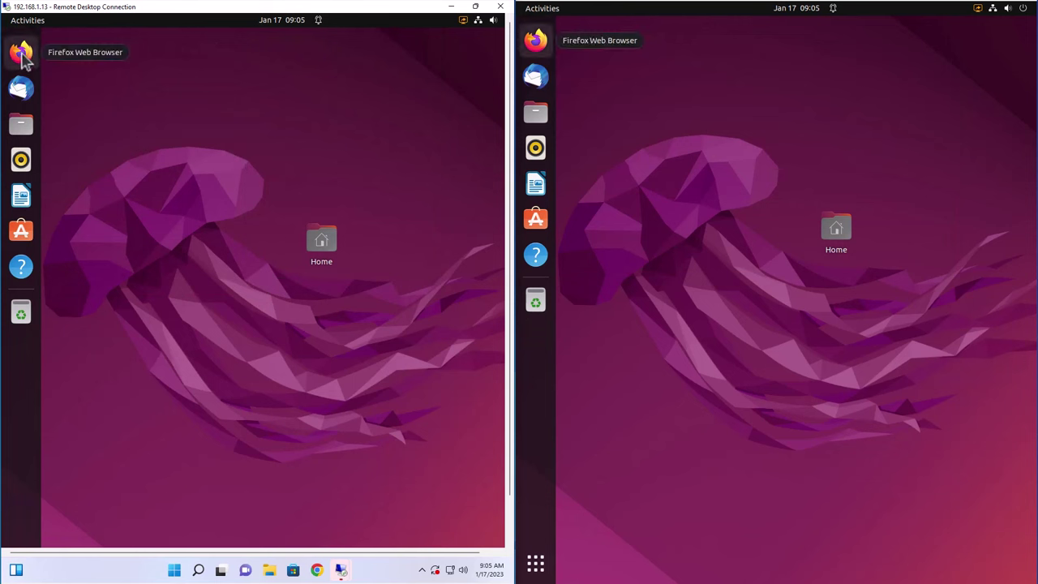
left_click(22, 55)
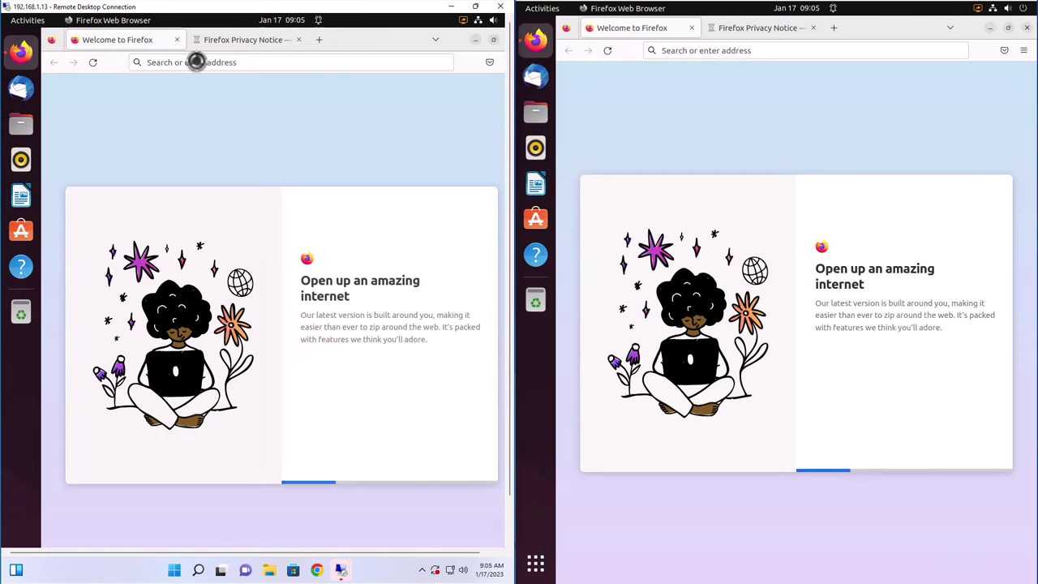
Step: Search the web for "youtube/babarehner" in the remote Firefox and open the first babarehner YouTube result
left_click(237, 62)
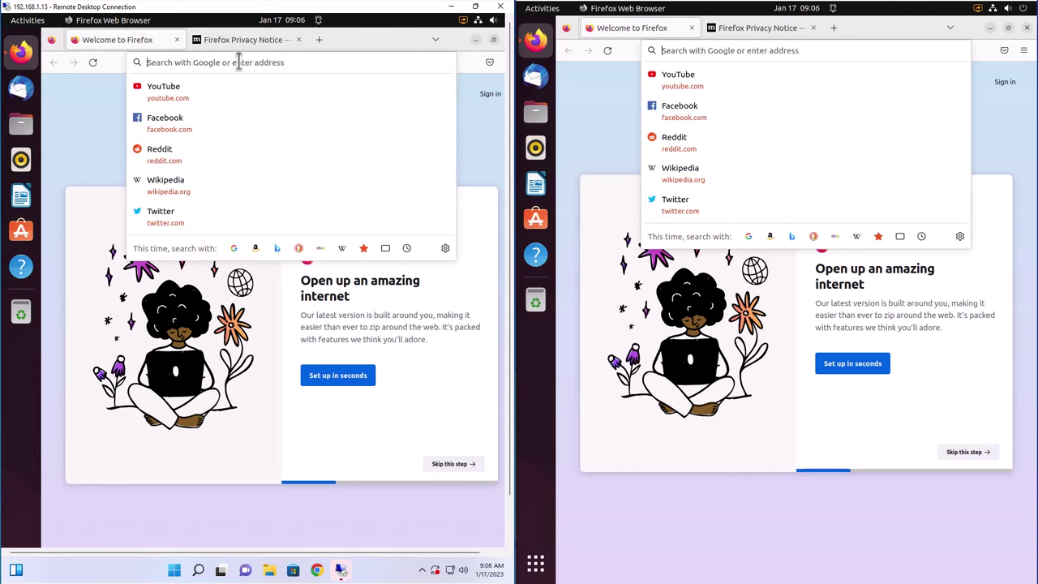
type("you")
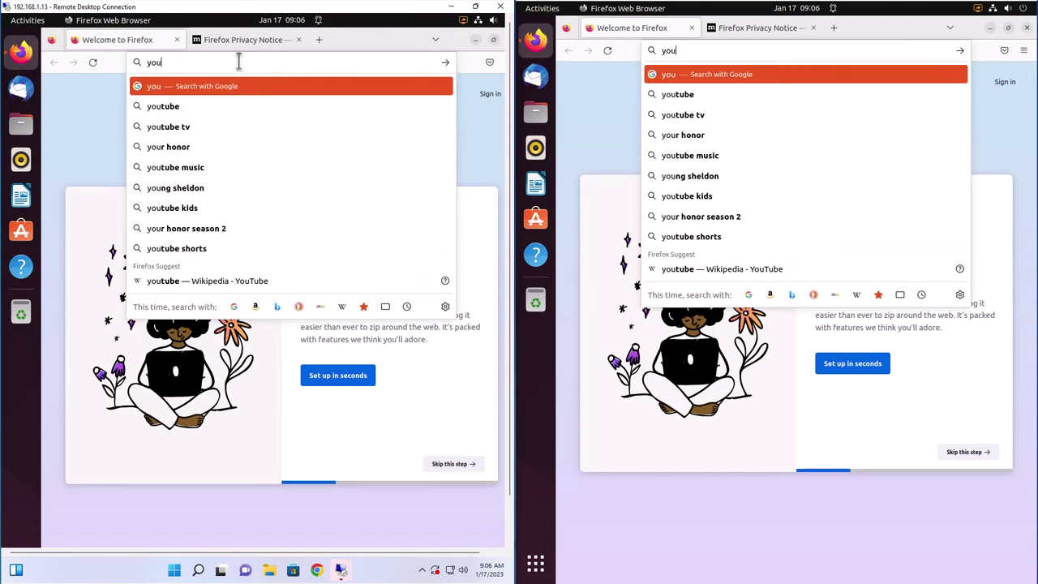
type("tube/babarehner")
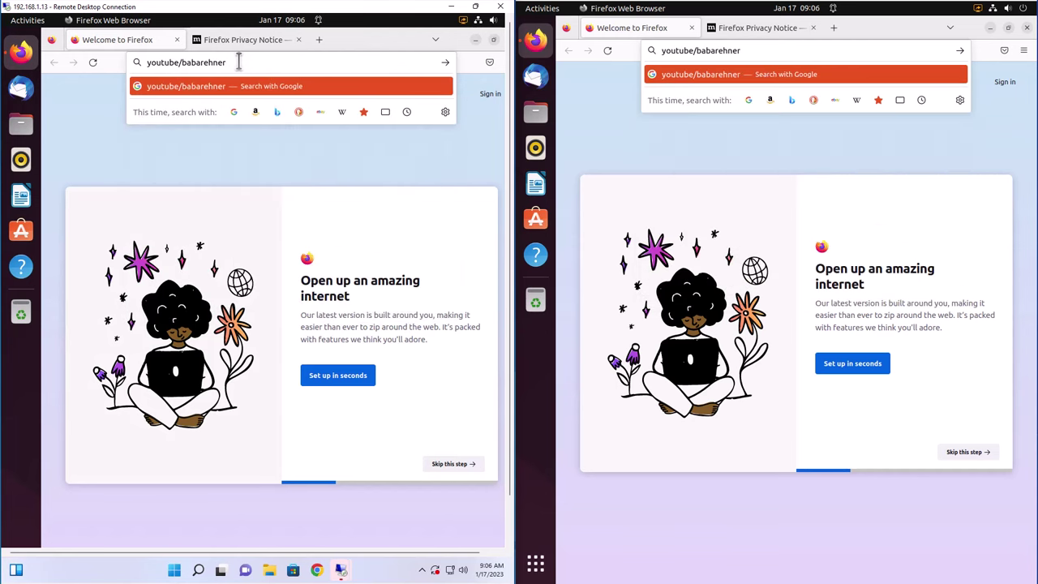
key("Return")
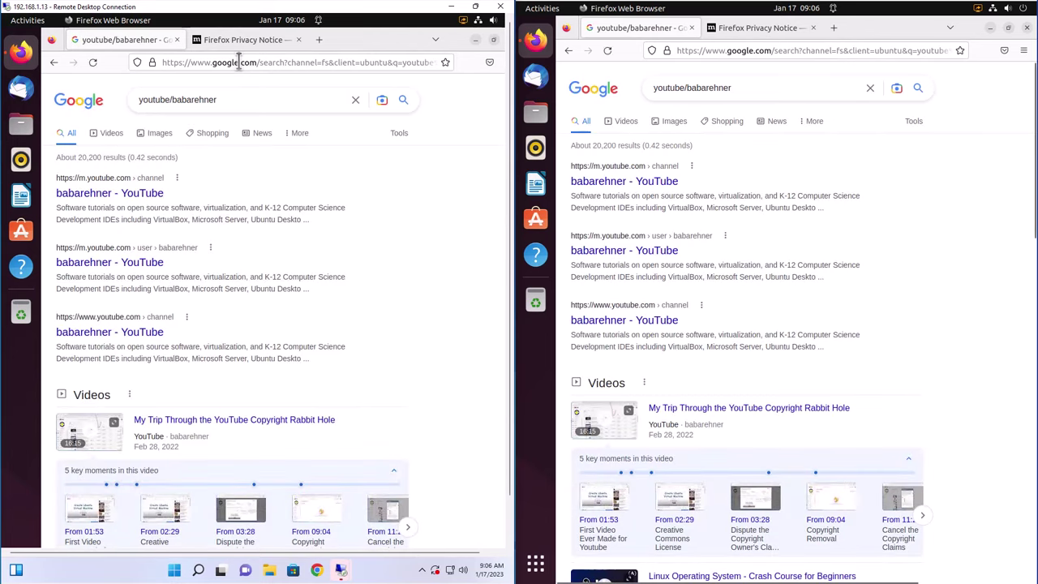
left_click(114, 195)
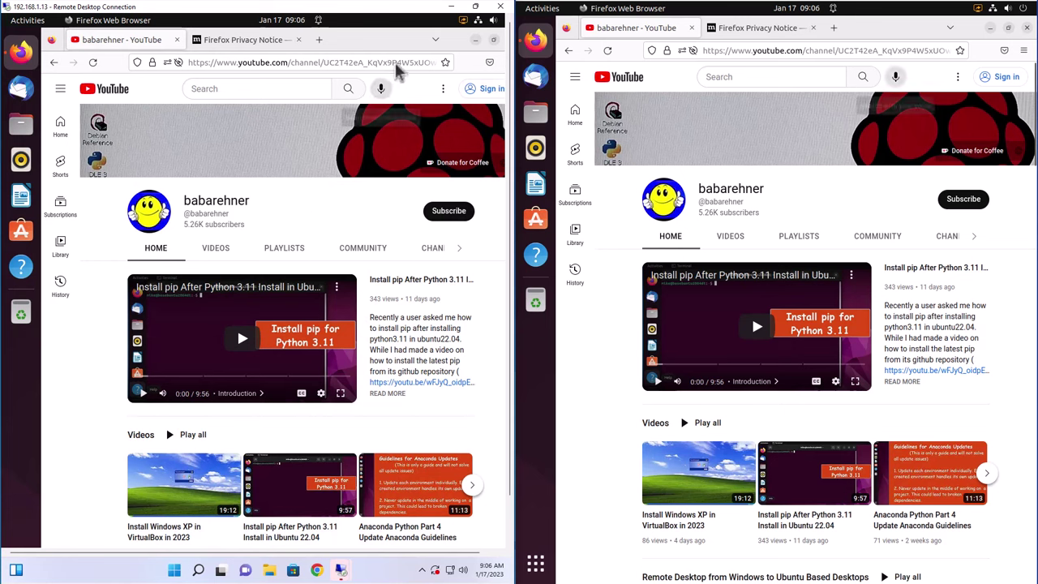
Step: Close Firefox on the remote desktop and end the Remote Desktop Connection session
left_click(493, 39)
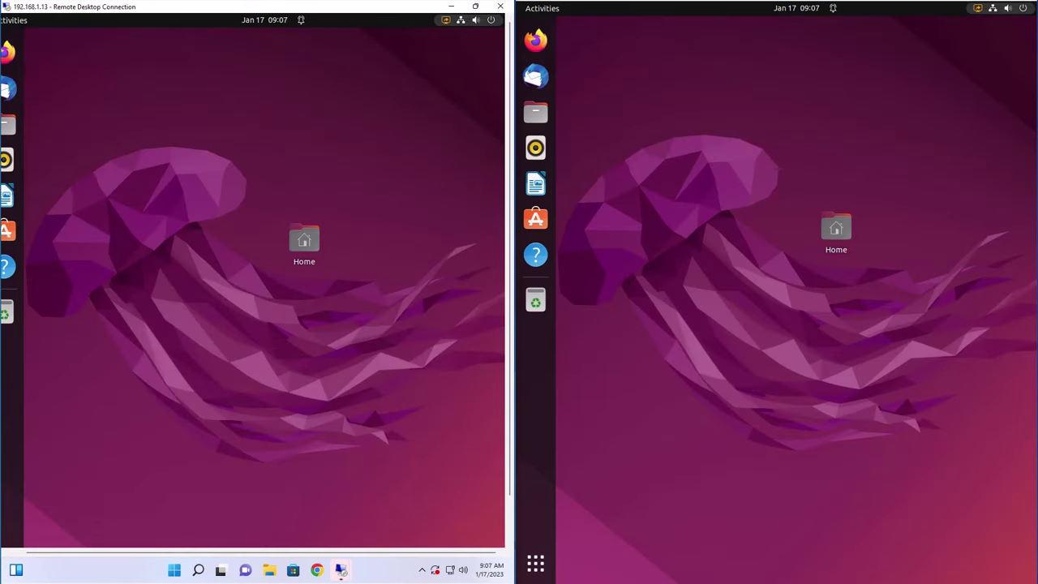
left_click(500, 8)
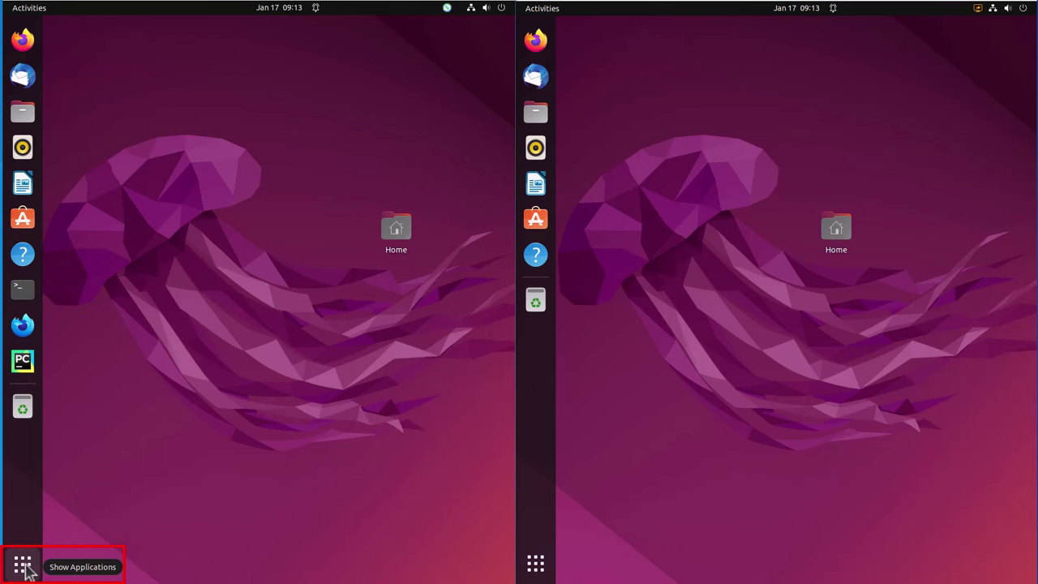
Step: Switch to the other Ubuntu machine, search its applications for "Remmina" and launch the Remmina remote desktop client
left_click(22, 565)
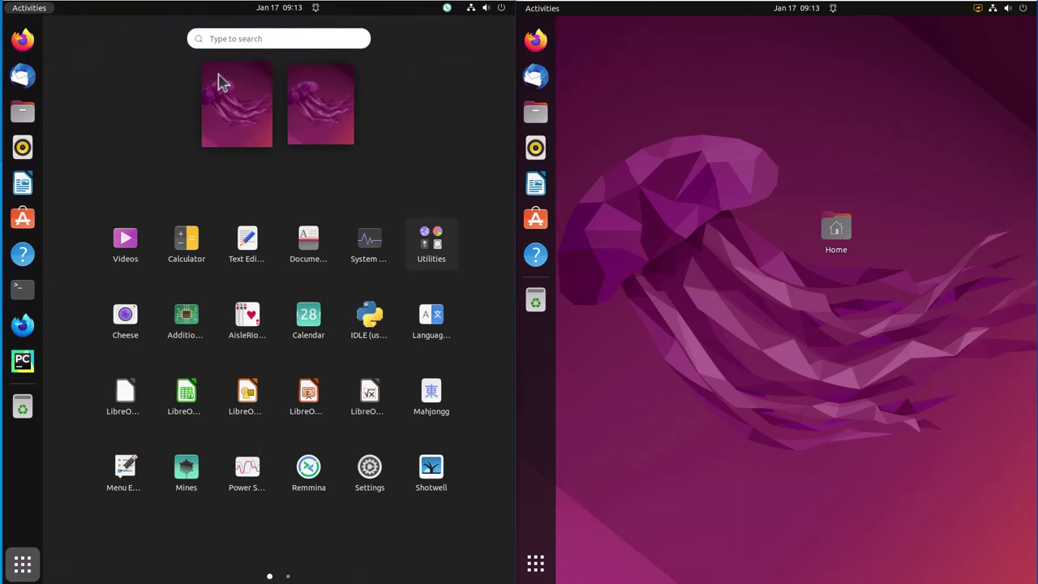
left_click(221, 39)
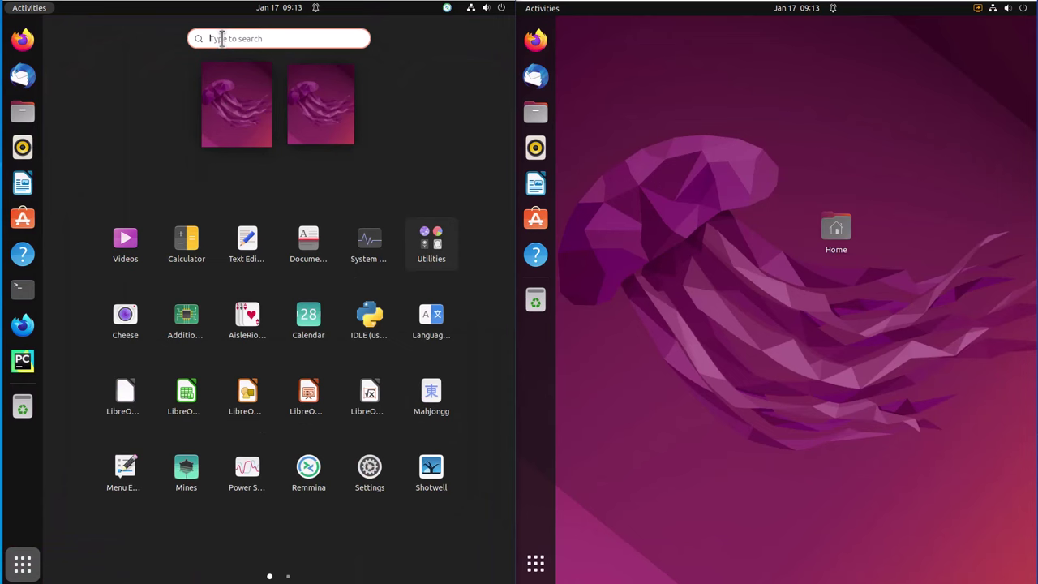
type("Remmina")
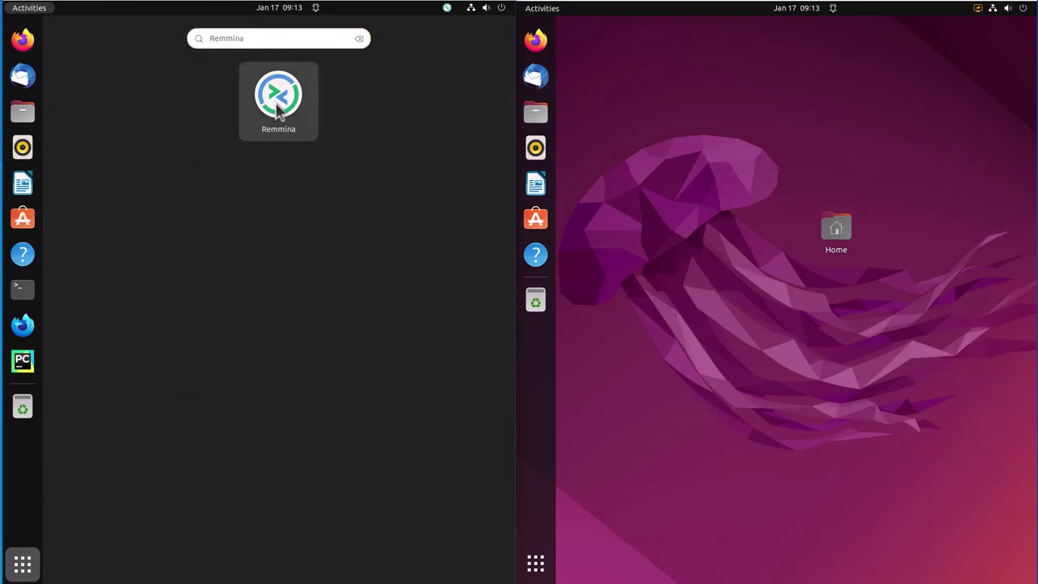
left_click(278, 97)
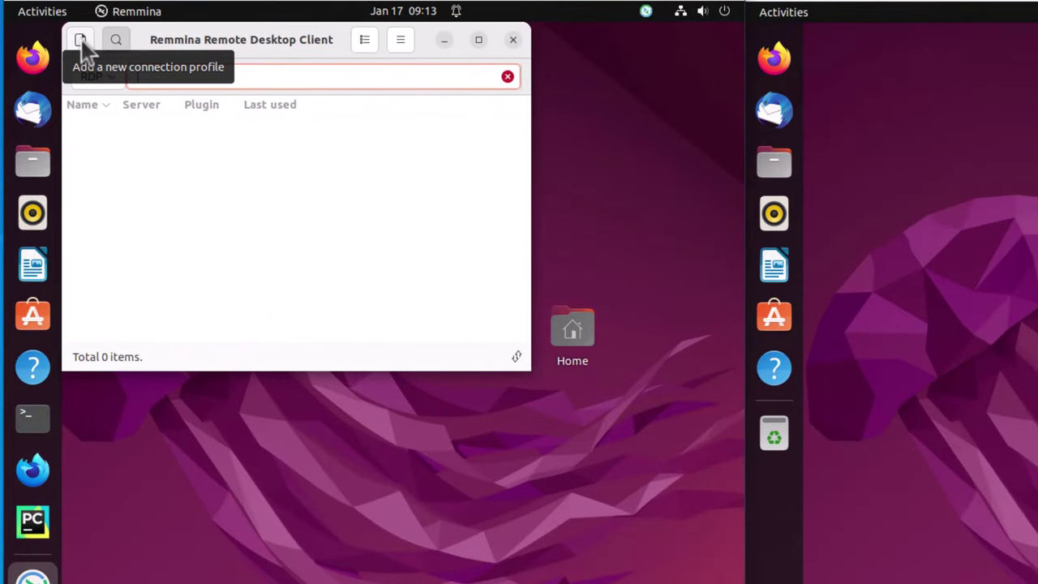
Step: Create a new RDP connection profile with server 192.168.1.13 and enter the account's username and password
left_click(81, 40)
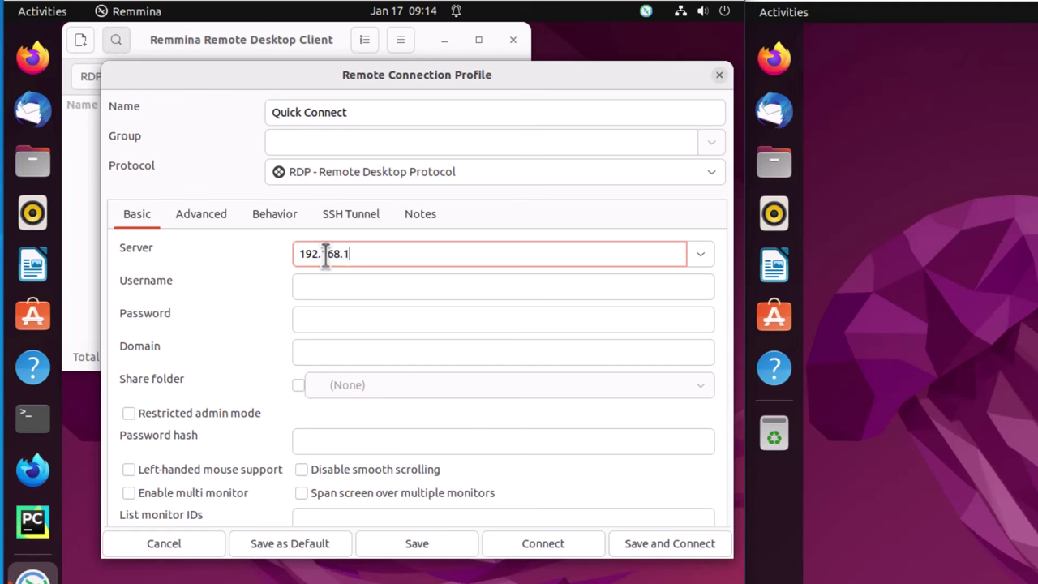
type("3")
left_click(325, 282)
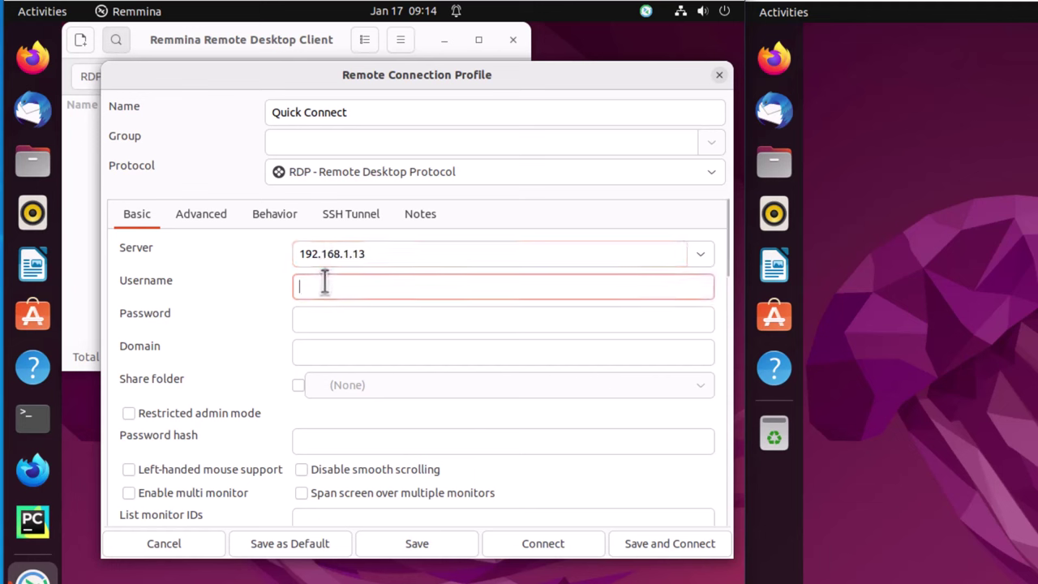
type("mike")
left_click(331, 318)
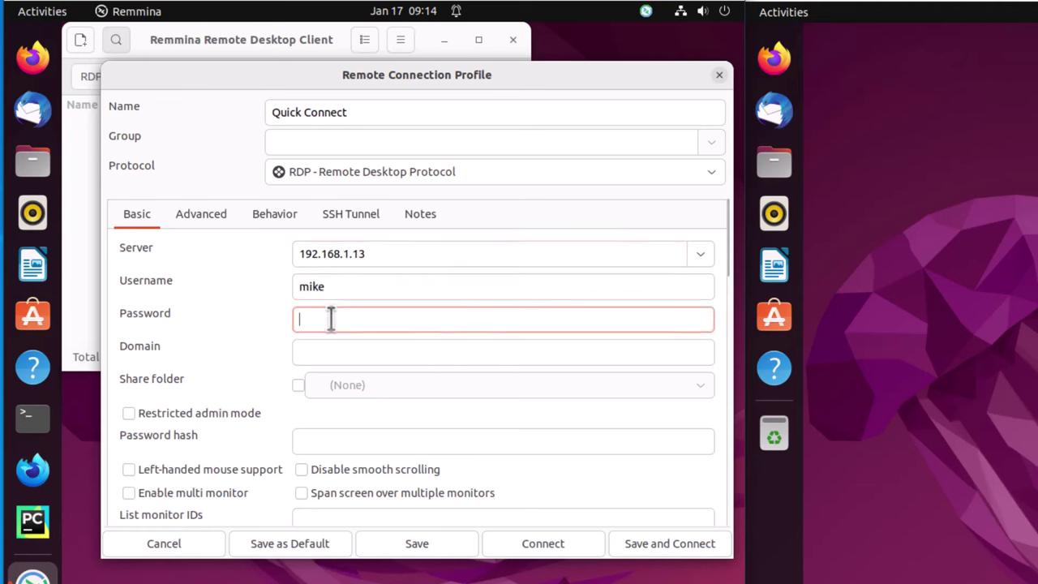
type("••••••••")
Step: Connect to 192.168.1.13 with the profile's default resolution and colour depth, and reposition and enlarge the session window
left_click_drag(727, 245, 747, 323)
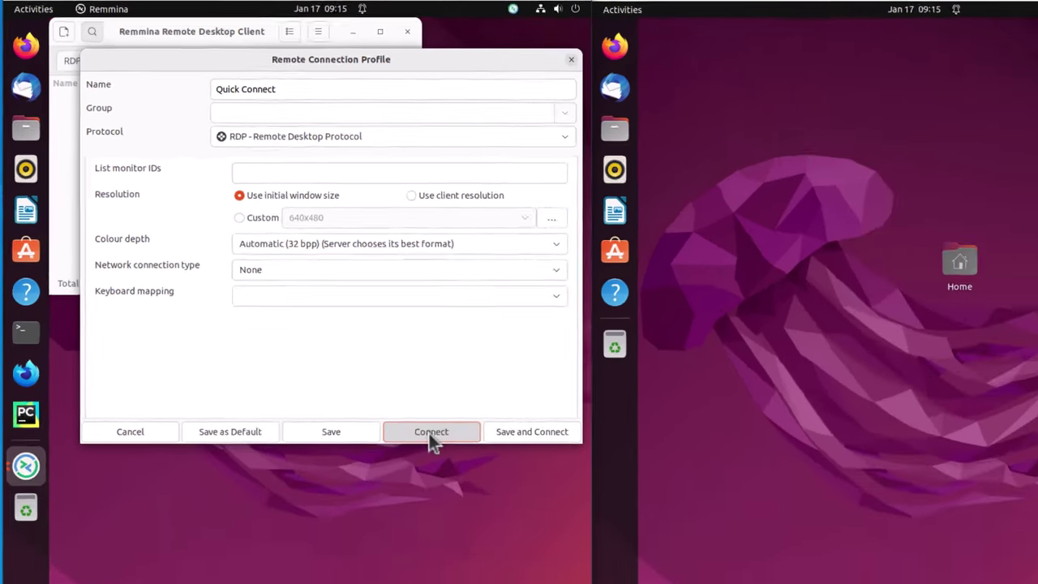
left_click(541, 548)
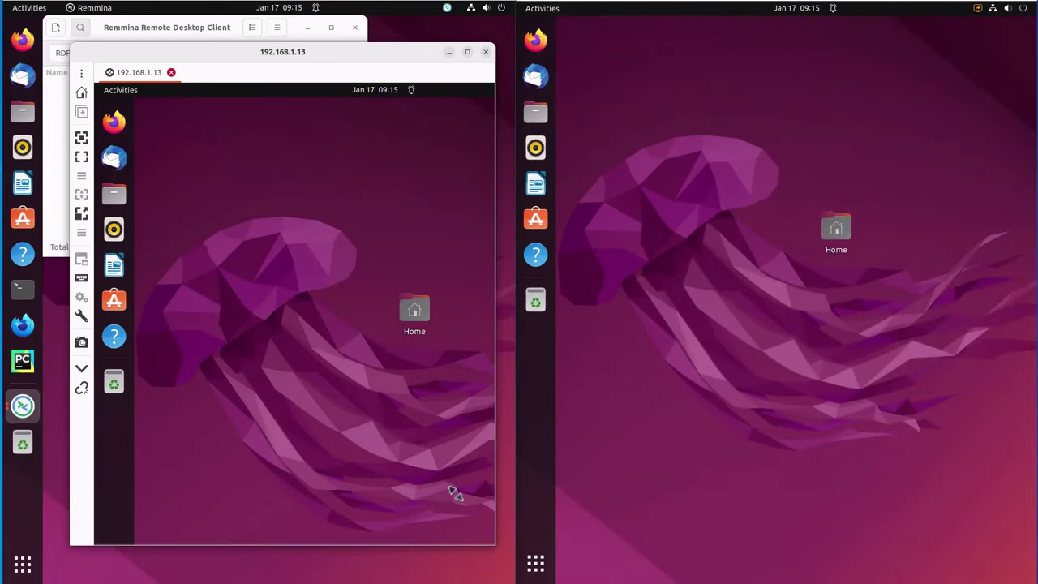
left_click_drag(189, 54, 162, 28)
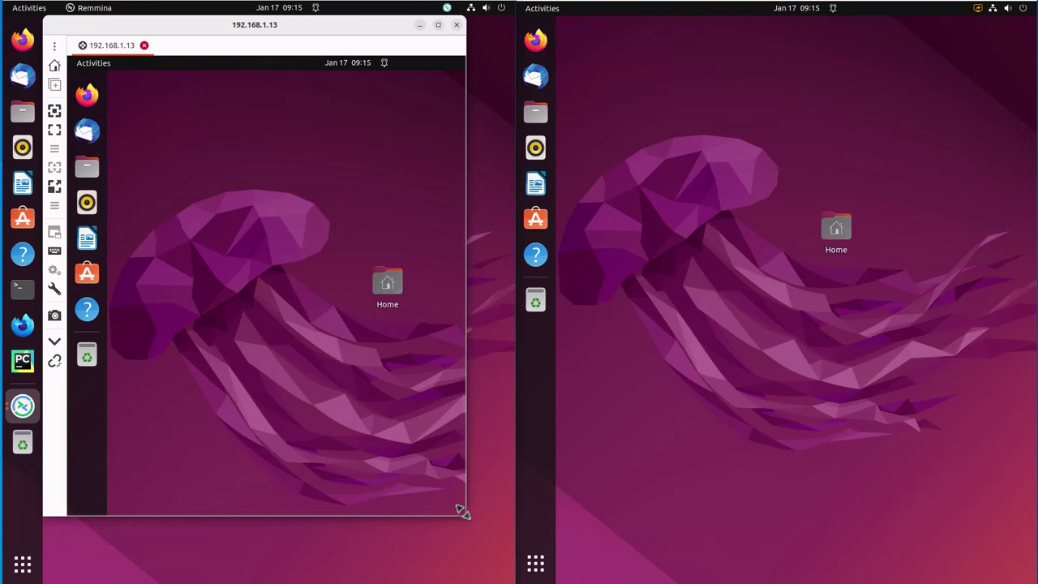
left_click_drag(462, 512, 494, 540)
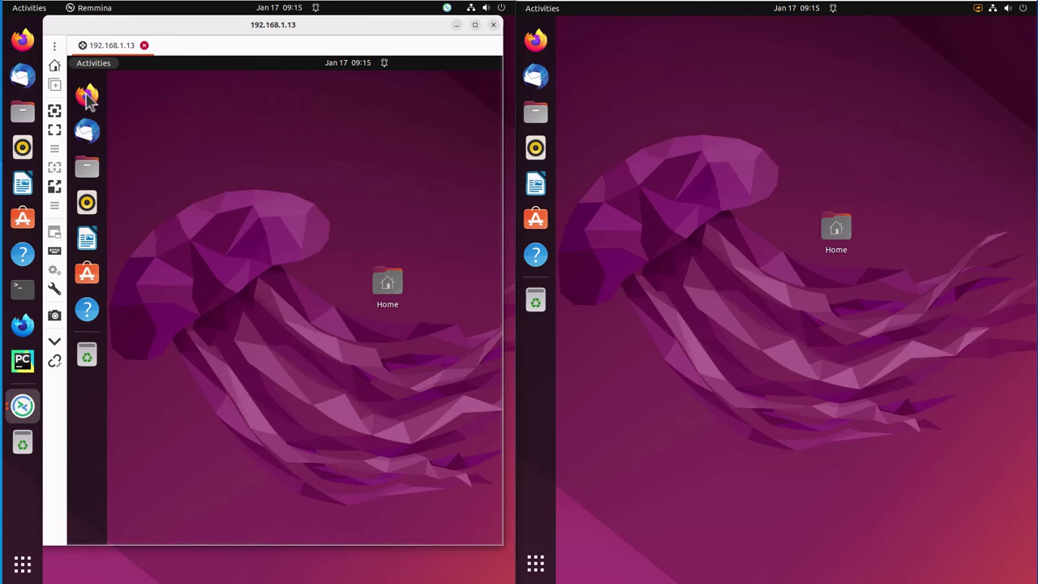
Step: Launch Firefox on the remote desktop and dismiss its launcher context menu
left_click(88, 95)
right_click(89, 97)
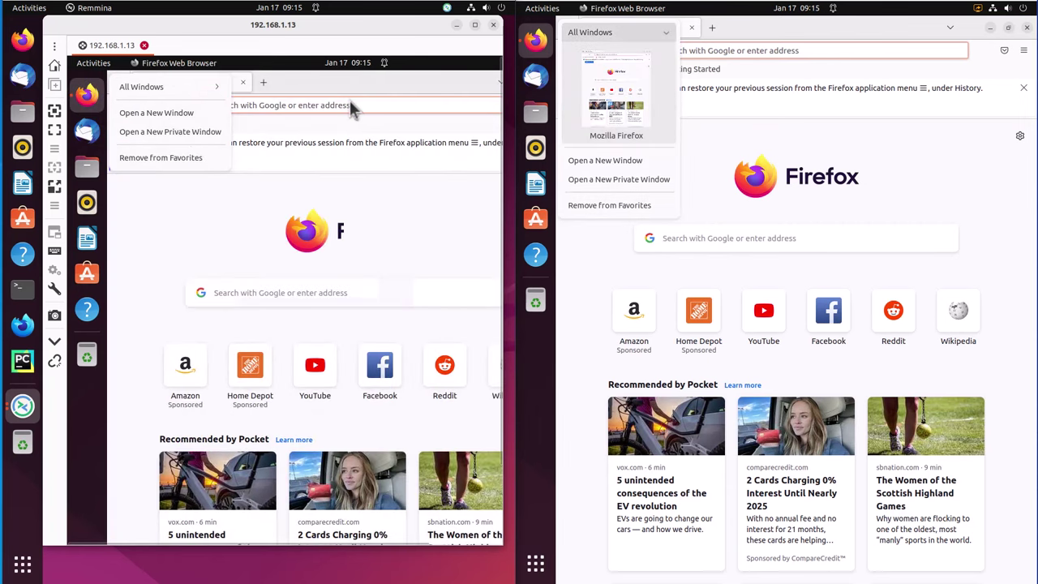
left_click(357, 110)
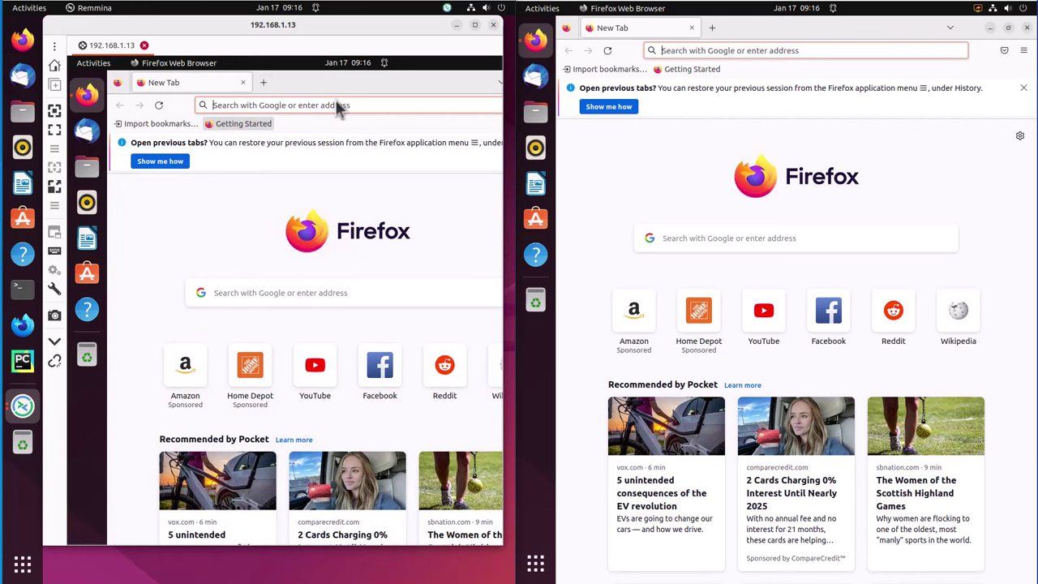
Step: Search for "youtube/babarehner" from the remote Firefox's New Tab page and open the top babarehner channel result
type("youtube/babarehner")
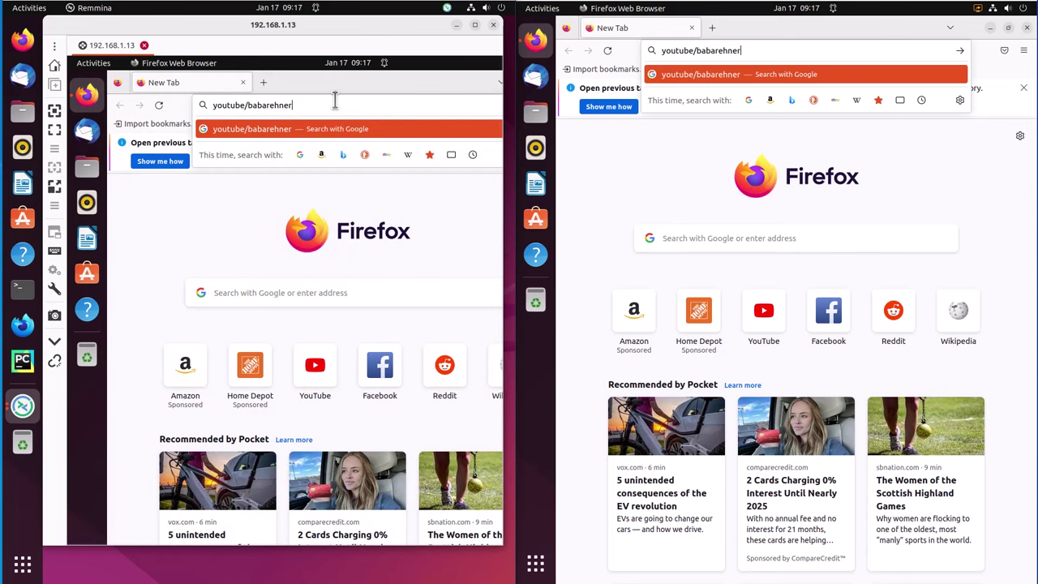
key("Return")
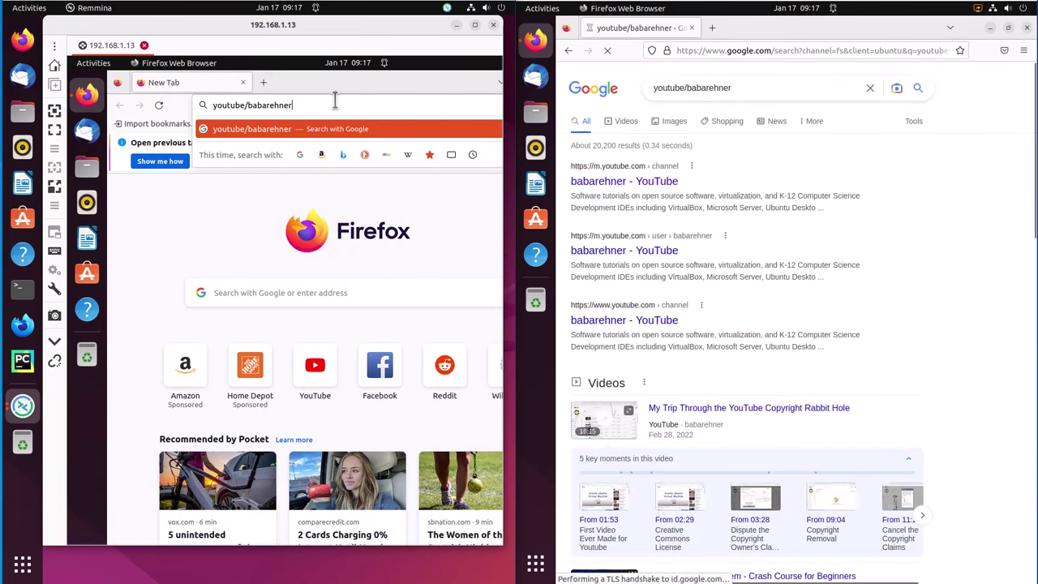
key("Return")
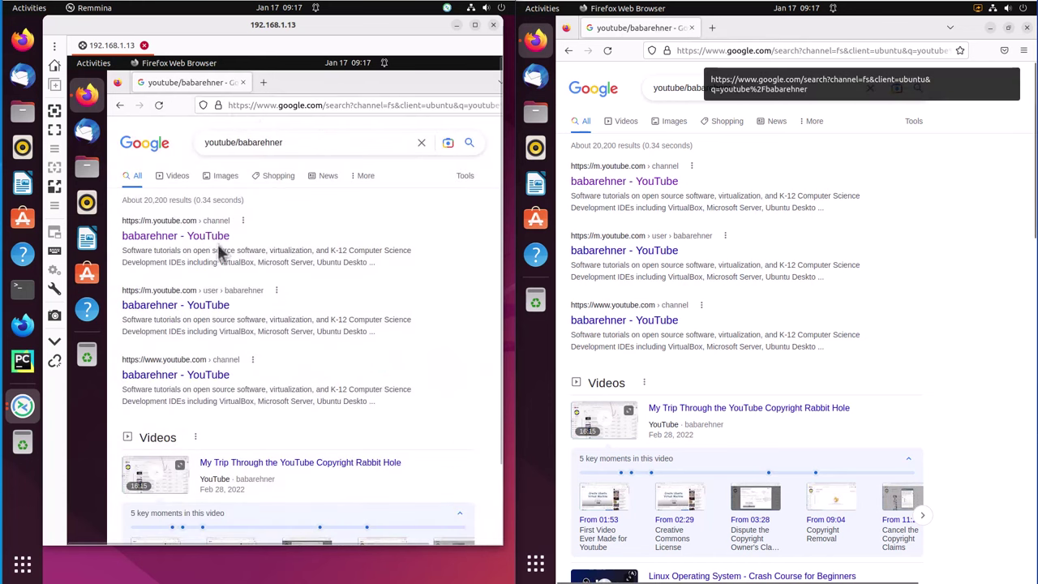
left_click(154, 248)
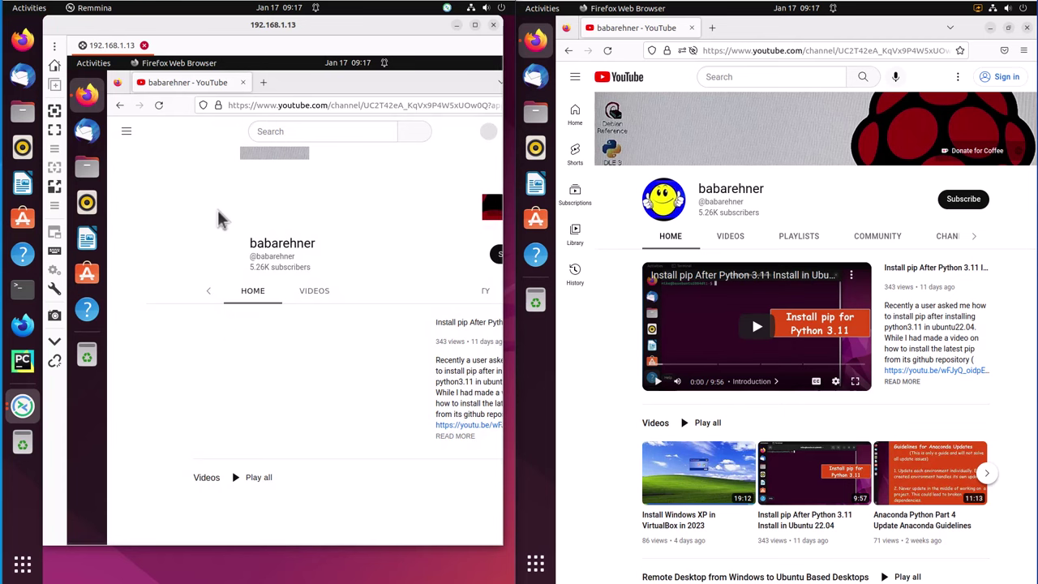
Step: Close the active connection to 192.168.1.13, confirming the closure, and quit Remmina
mouse_move(503, 296)
left_mouse_down()
mouse_move(475, 293)
mouse_move(508, 294)
left_mouse_up()
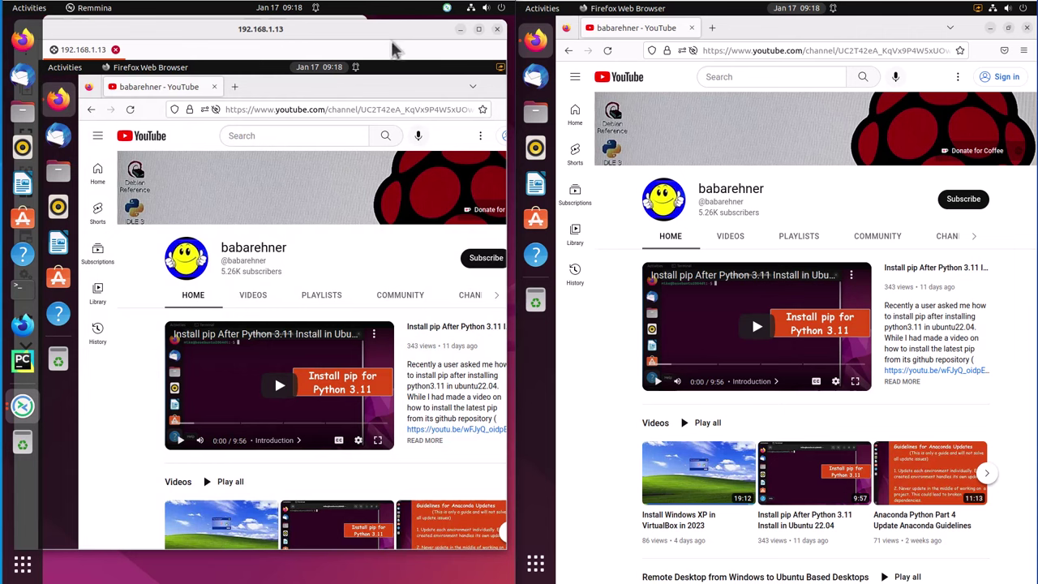
left_click(497, 31)
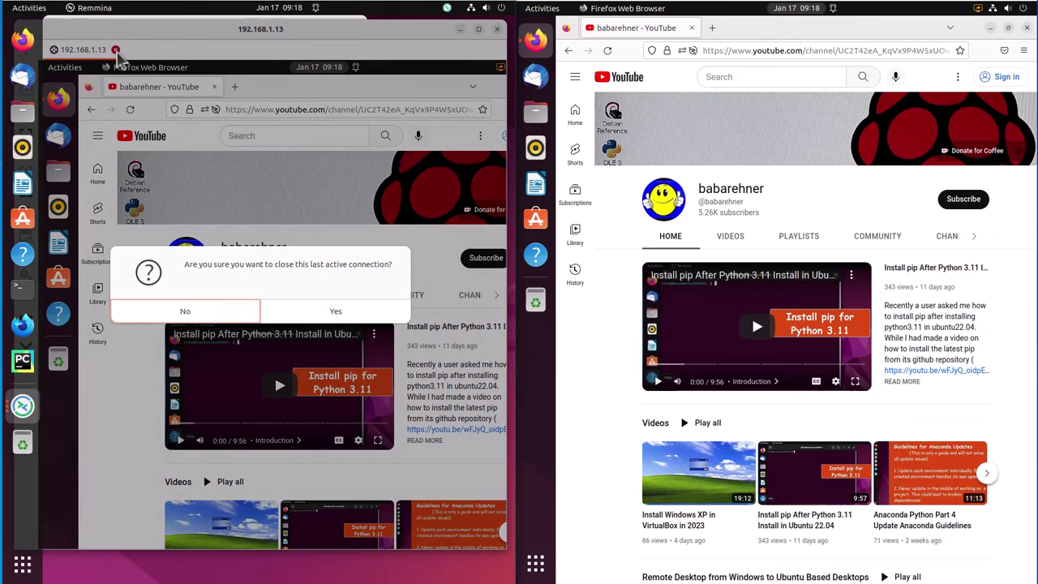
left_click(337, 313)
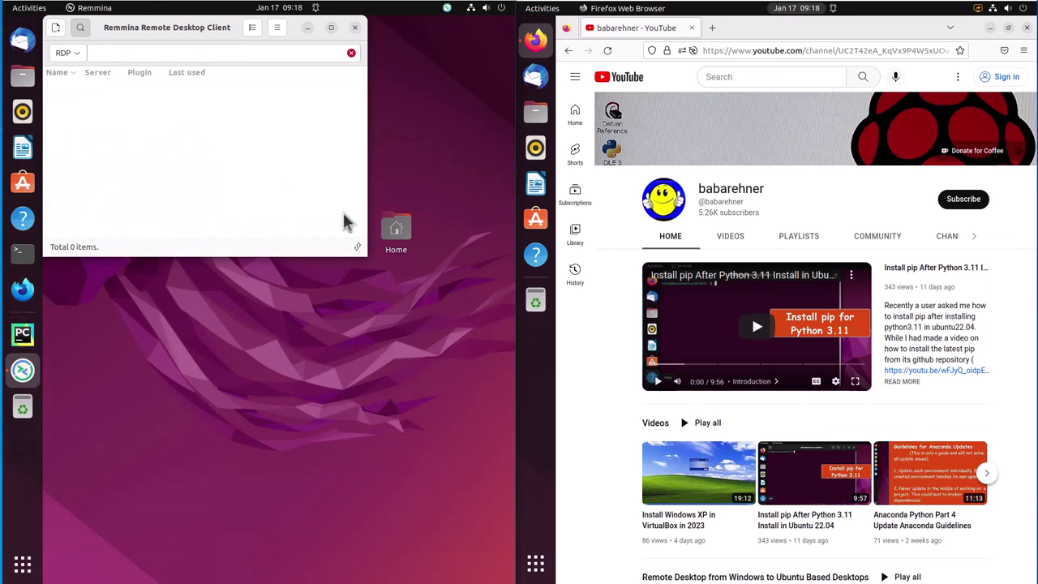
left_click(354, 27)
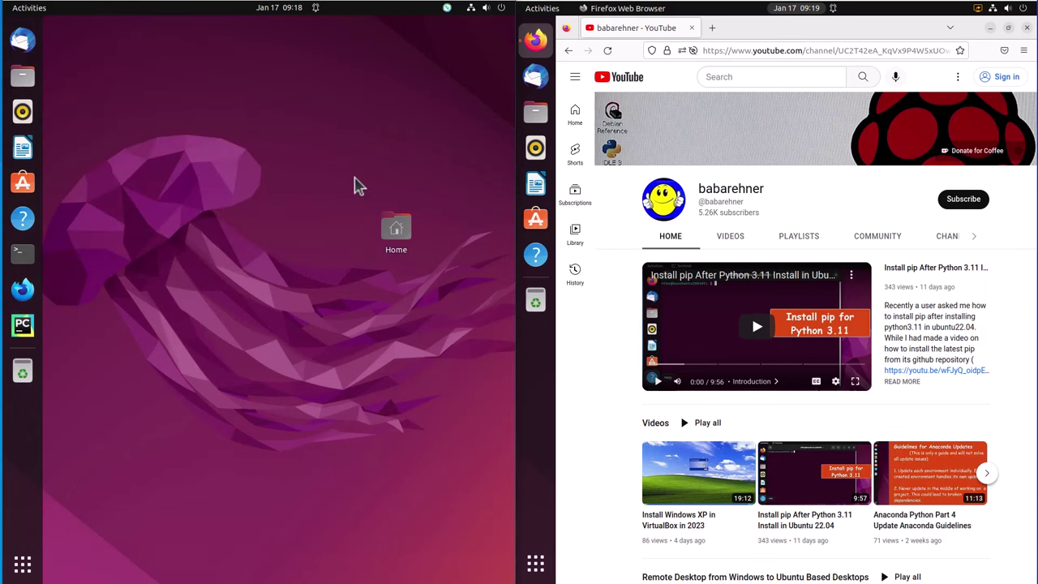